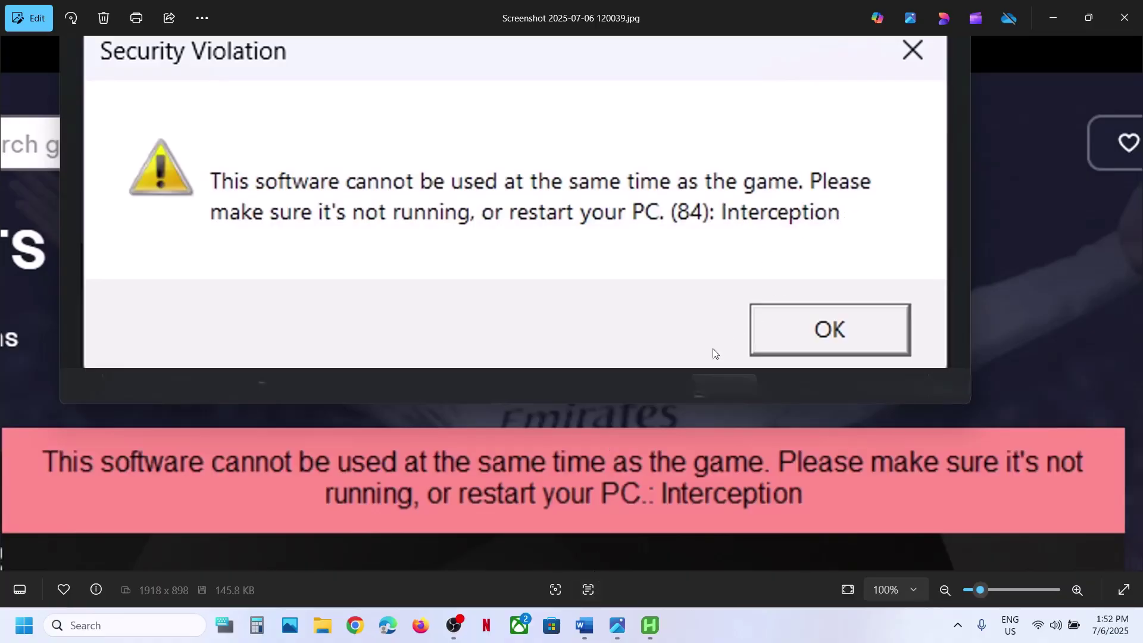
Highlight the search instruction and the Interception file line in the Word notes.
click(584, 625)
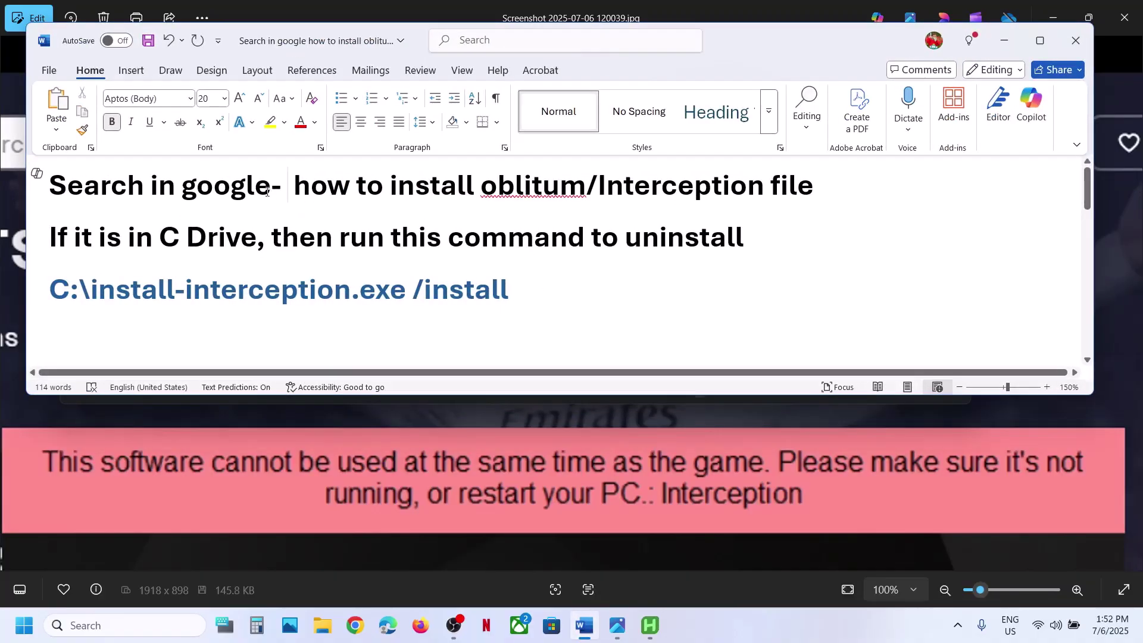
drag(268, 187, 52, 191)
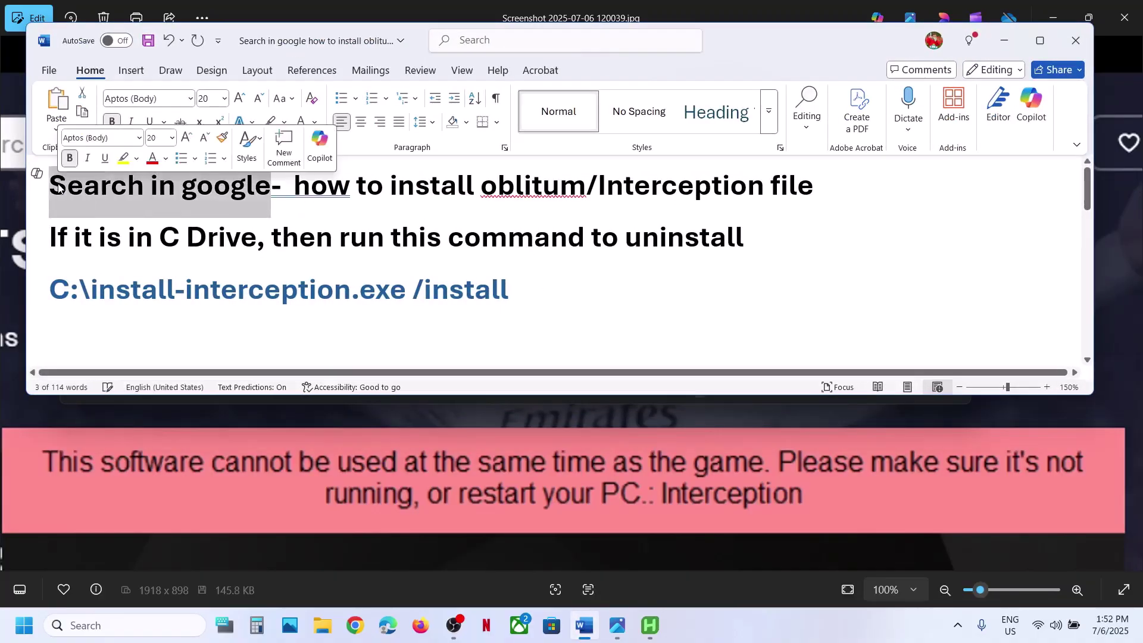
drag(236, 208, 830, 184)
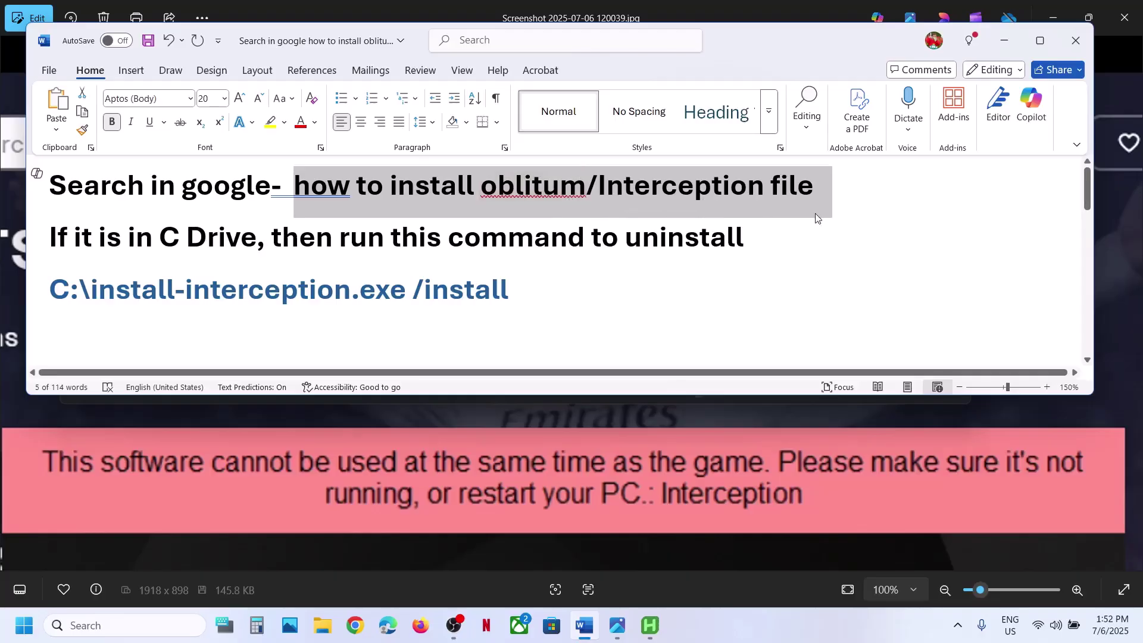
drag(815, 213, 614, 186)
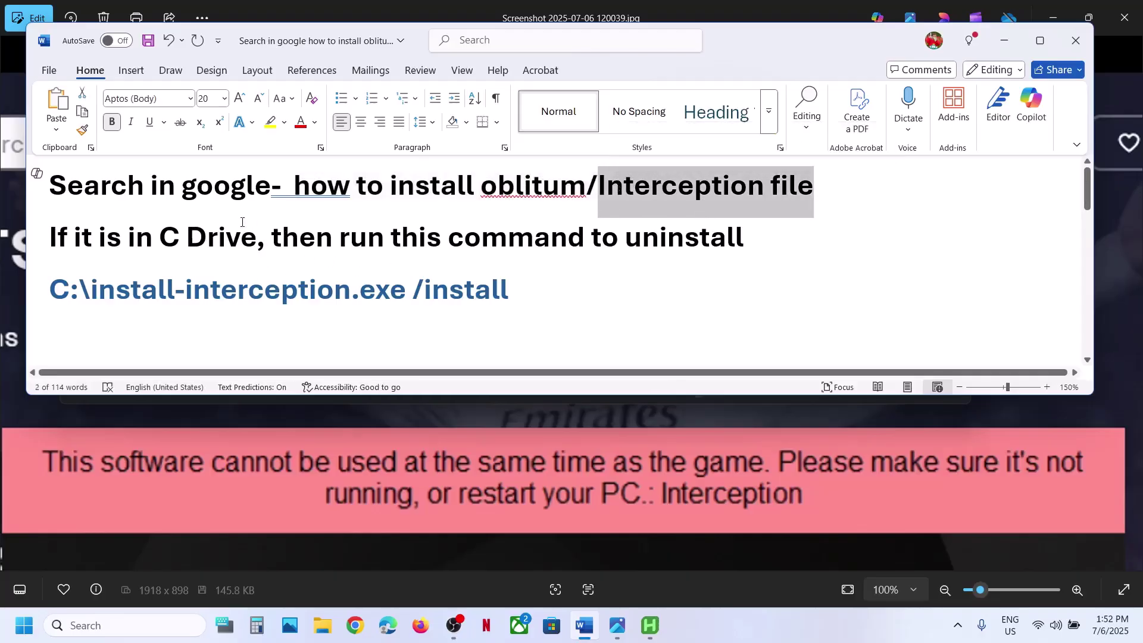
Copy the C:\install-interception.exe /install command line from the Word notes.
drag(523, 289, 54, 295)
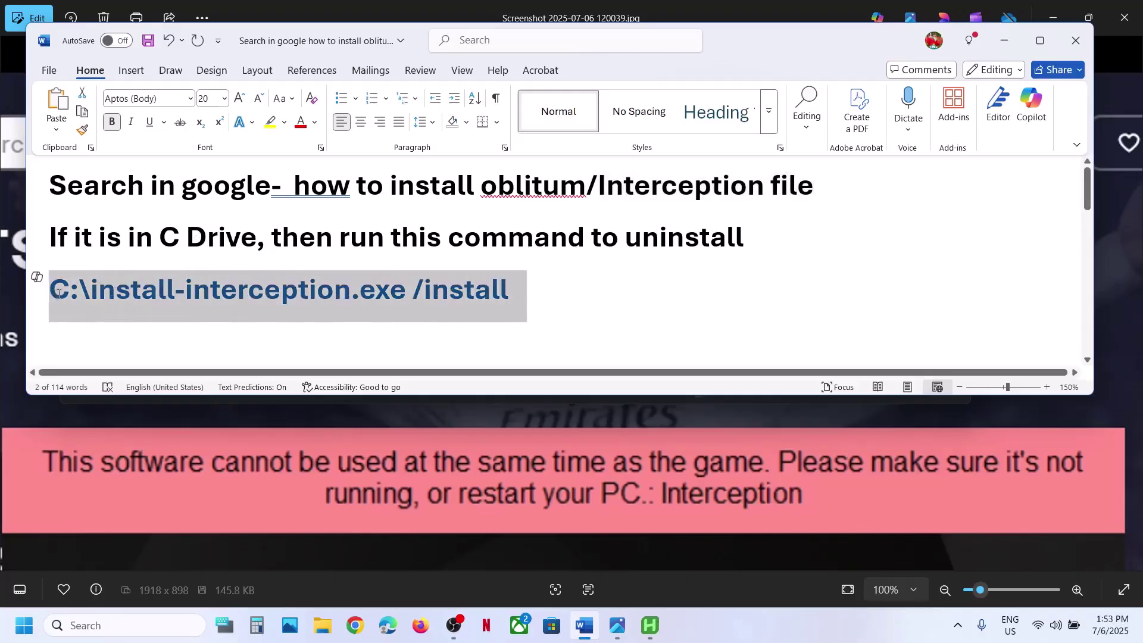
right_click(92, 292)
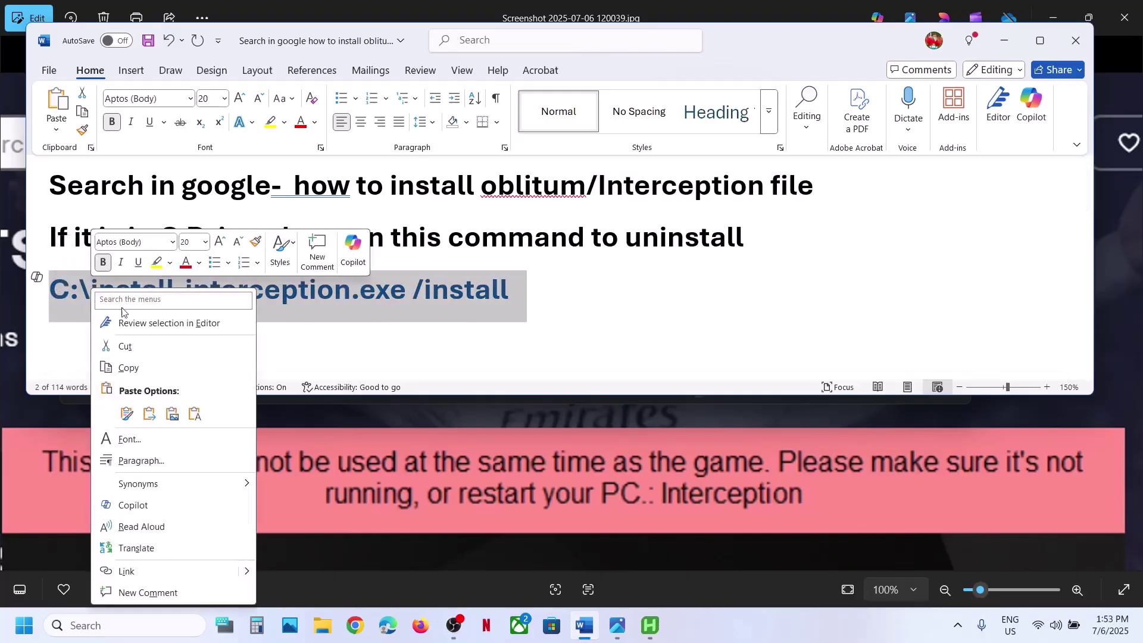
click(128, 367)
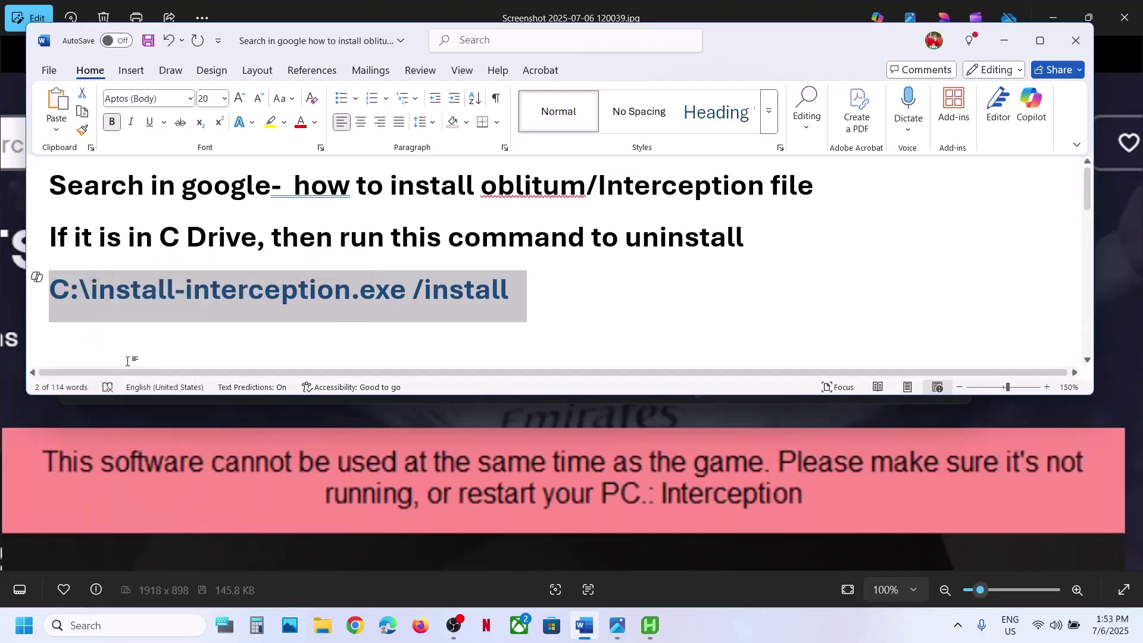
double_click(615, 192)
drag(127, 238, 240, 238)
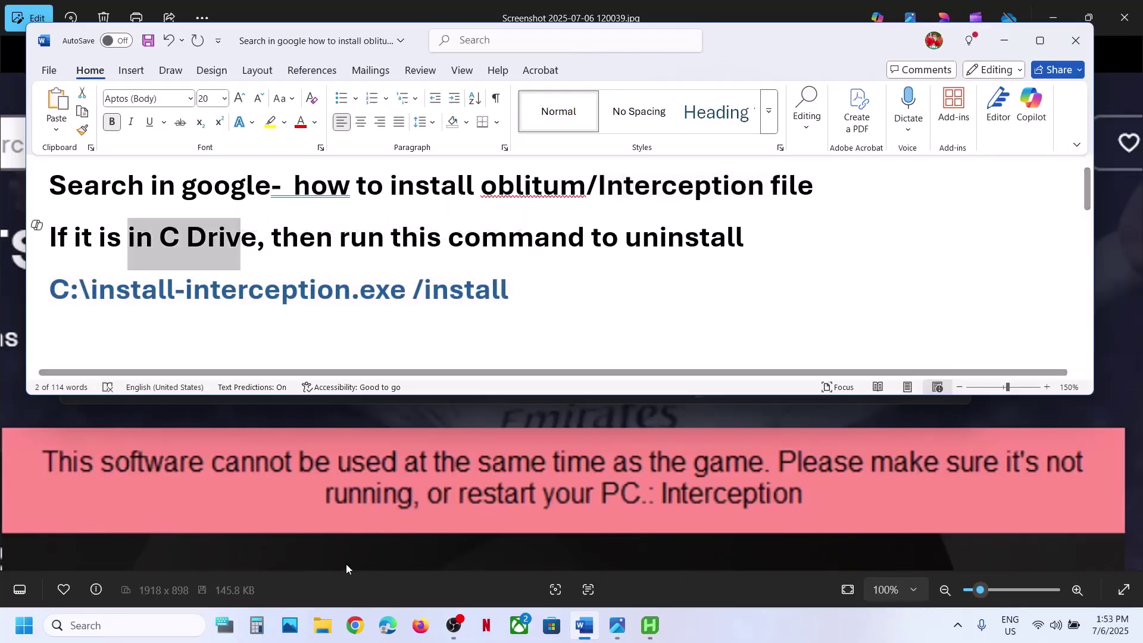
click(322, 625)
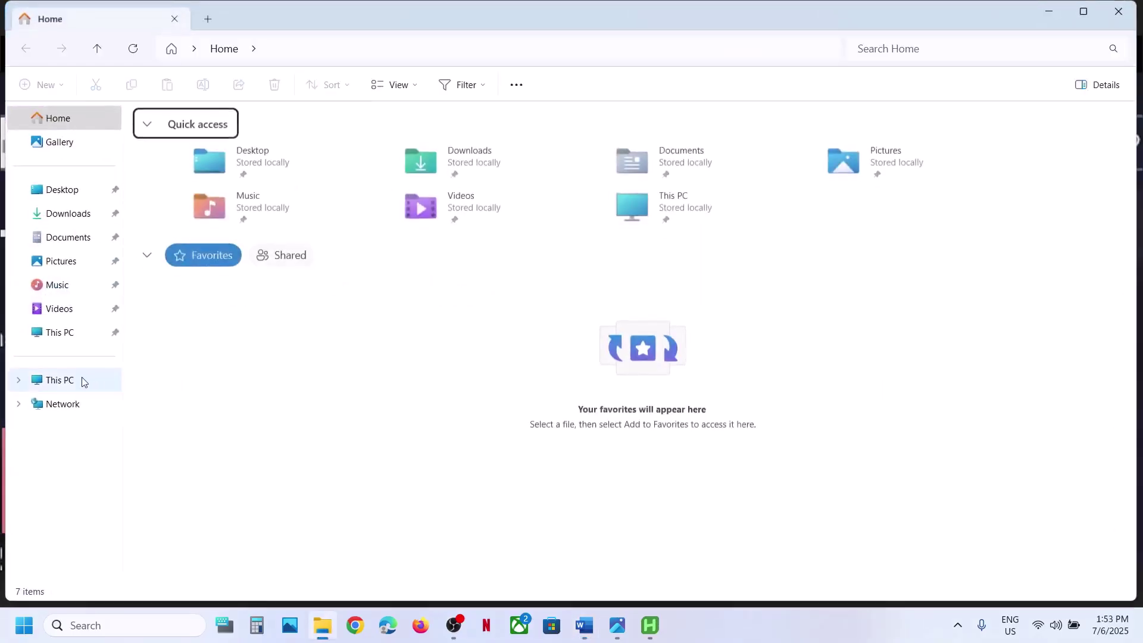
Locate the install-interception application in the root of the OS (C:) drive.
click(82, 381)
double_click(178, 143)
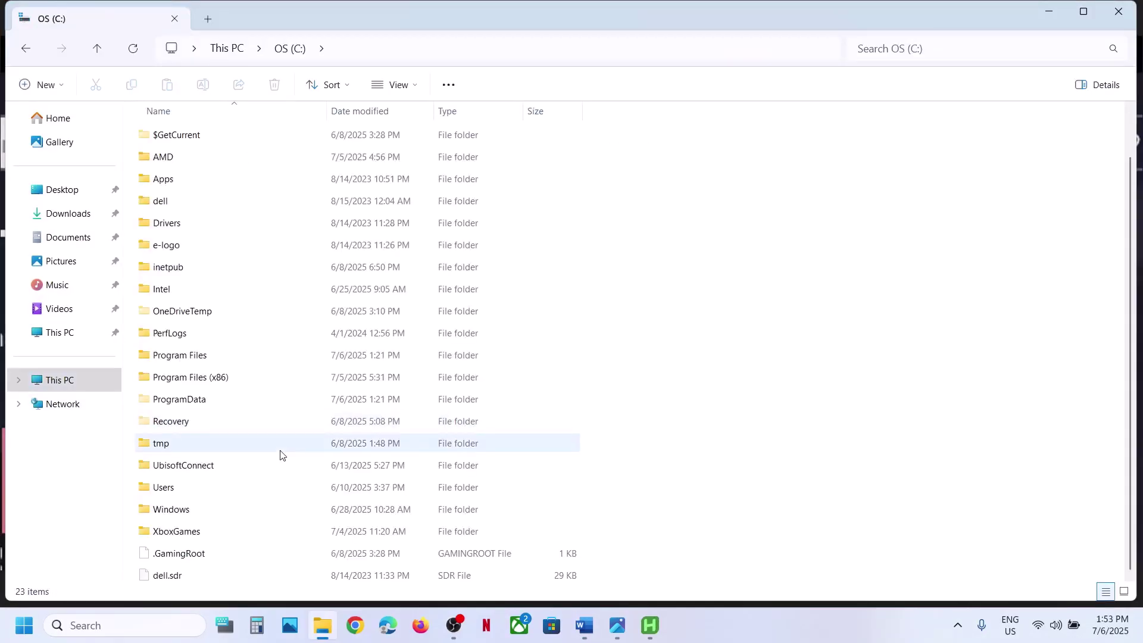
scroll(280, 455, down, 2)
click(203, 575)
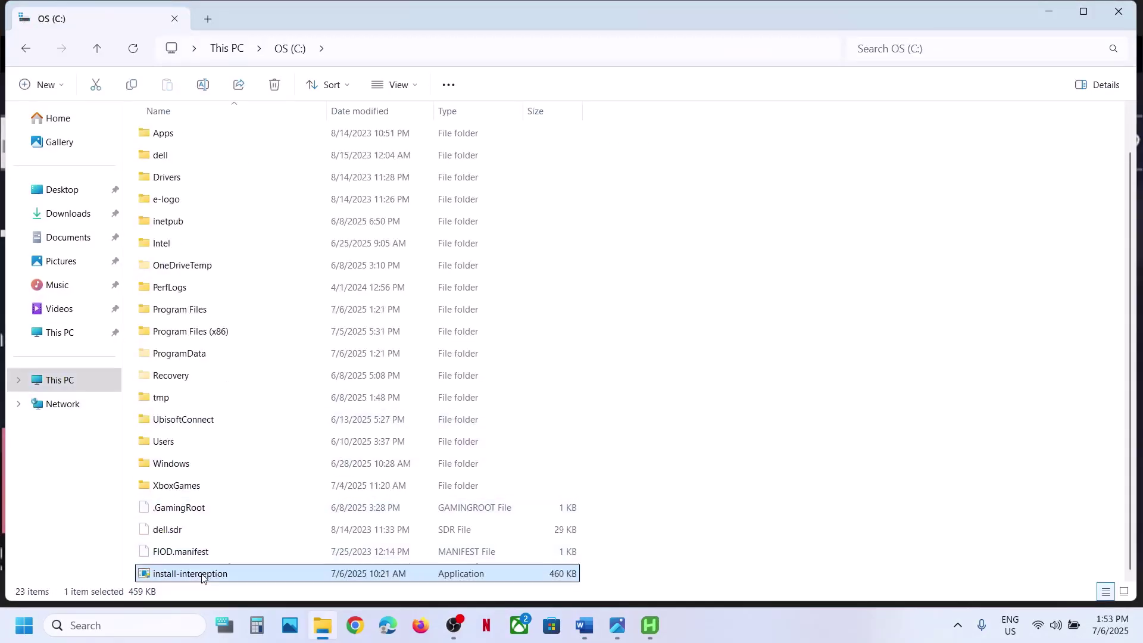
Launch Command Prompt as administrator and approve the UAC prompt.
click(129, 630)
text(cmd)
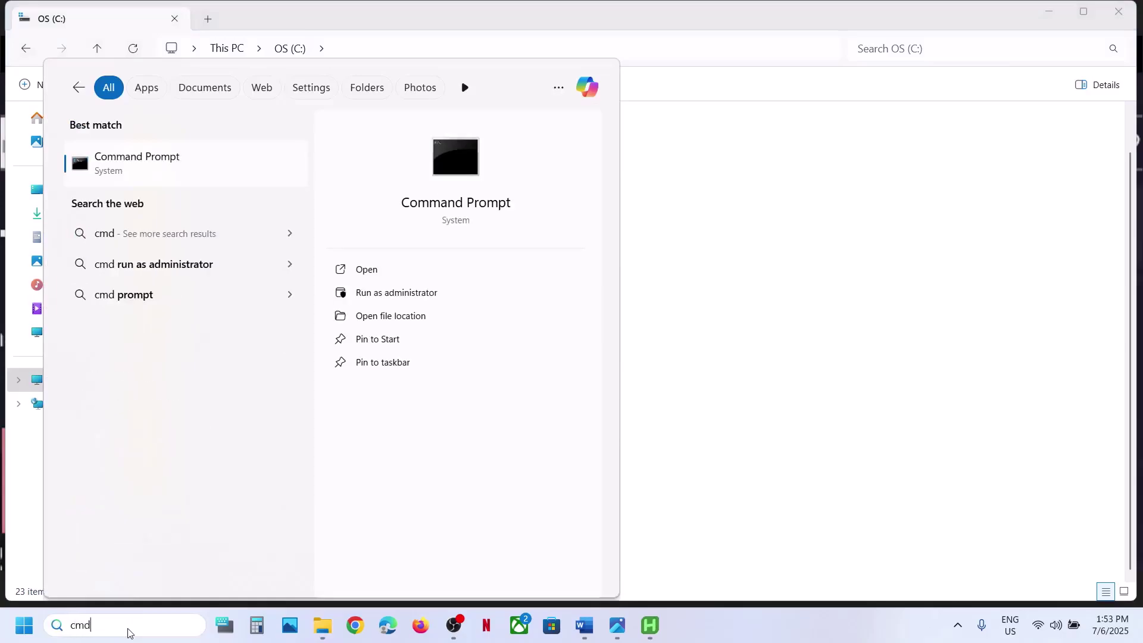
right_click(160, 172)
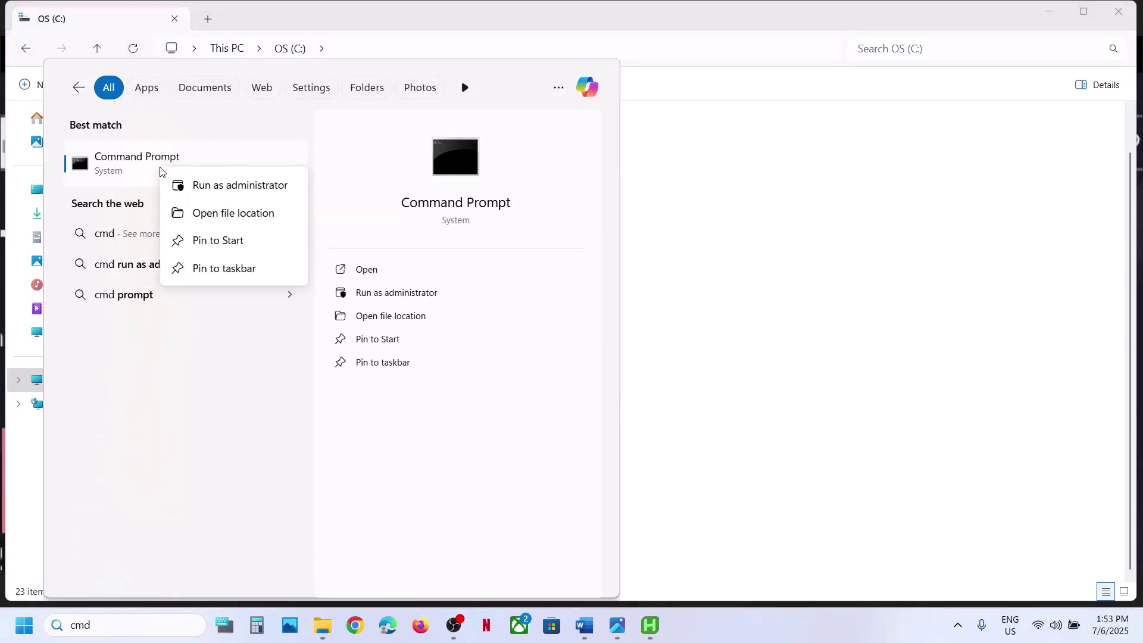
click(248, 190)
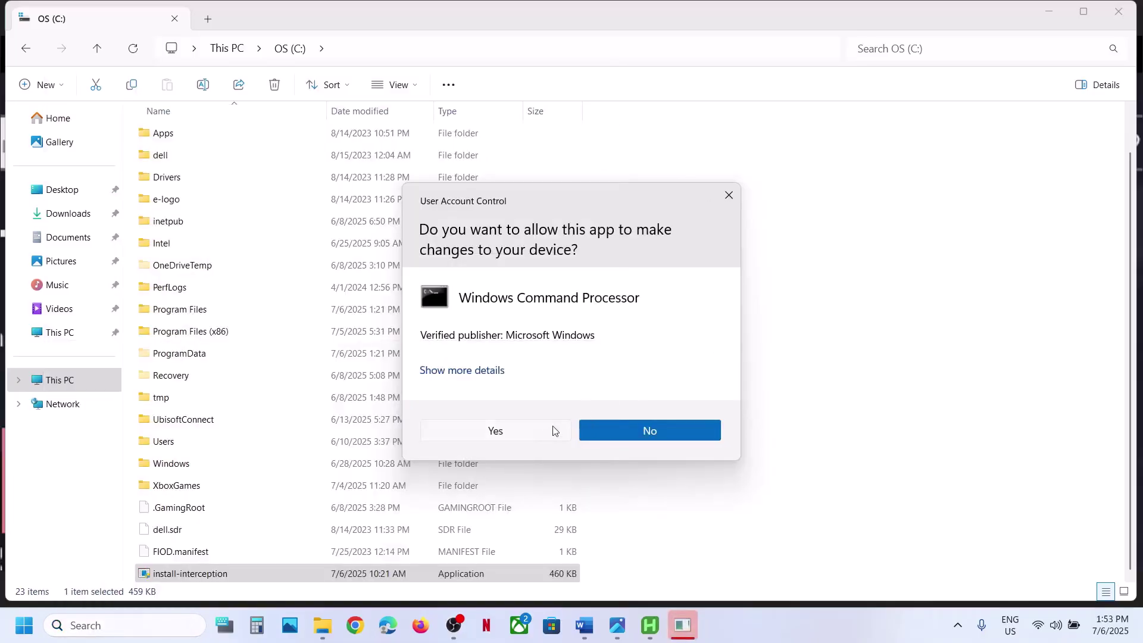
click(541, 432)
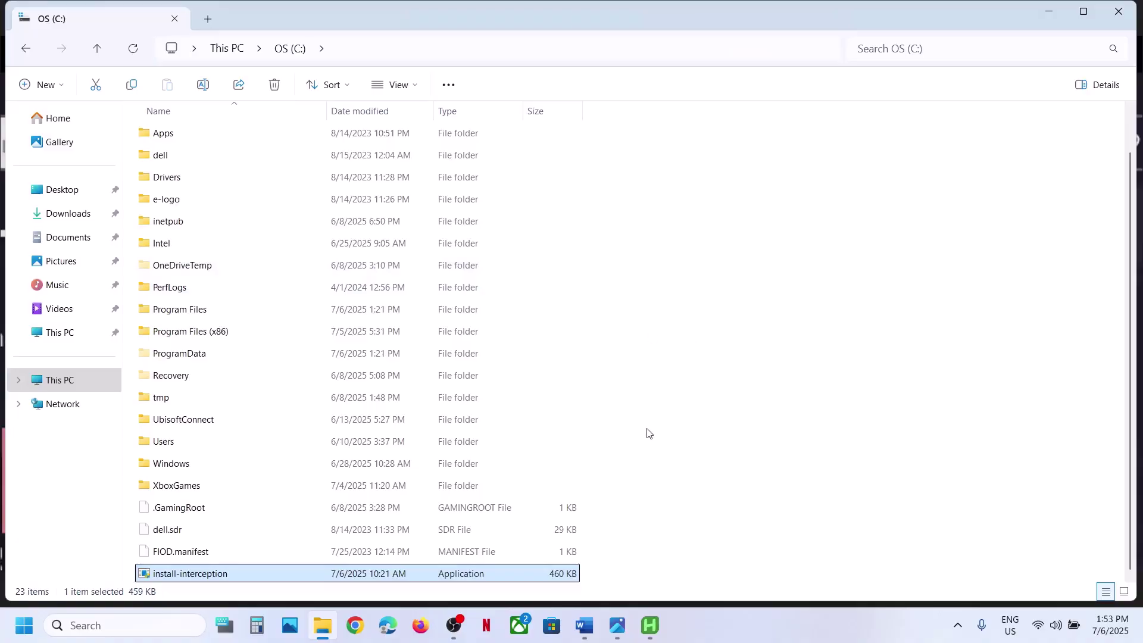
click(585, 625)
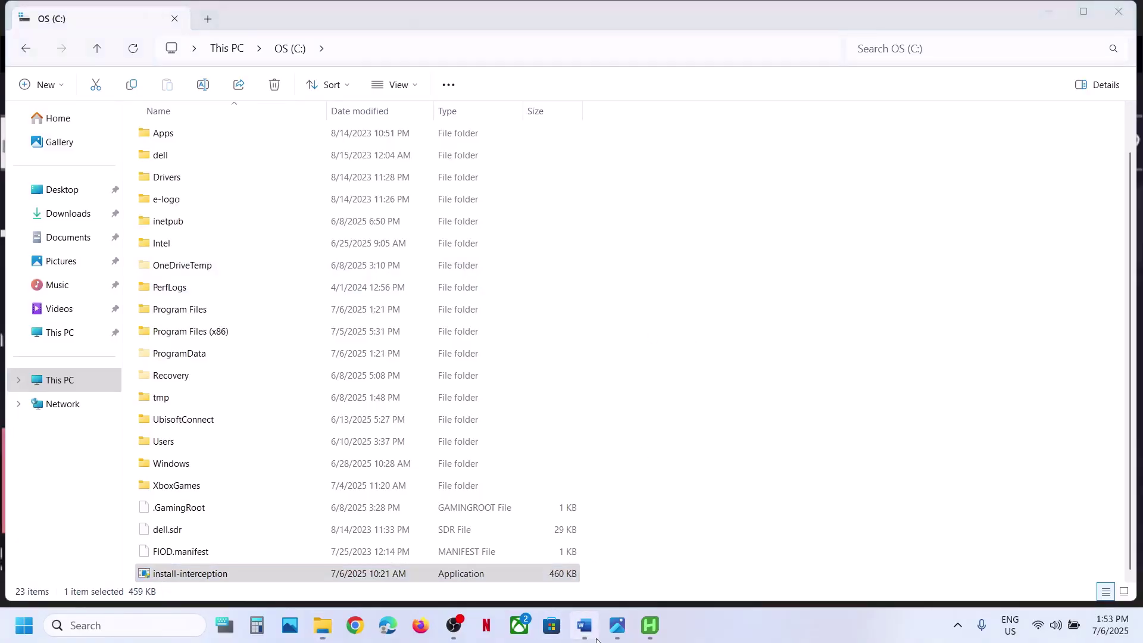
Copy the blue C:\install-interception.exe /install command from Word.
drag(518, 284, 50, 289)
right_click(57, 291)
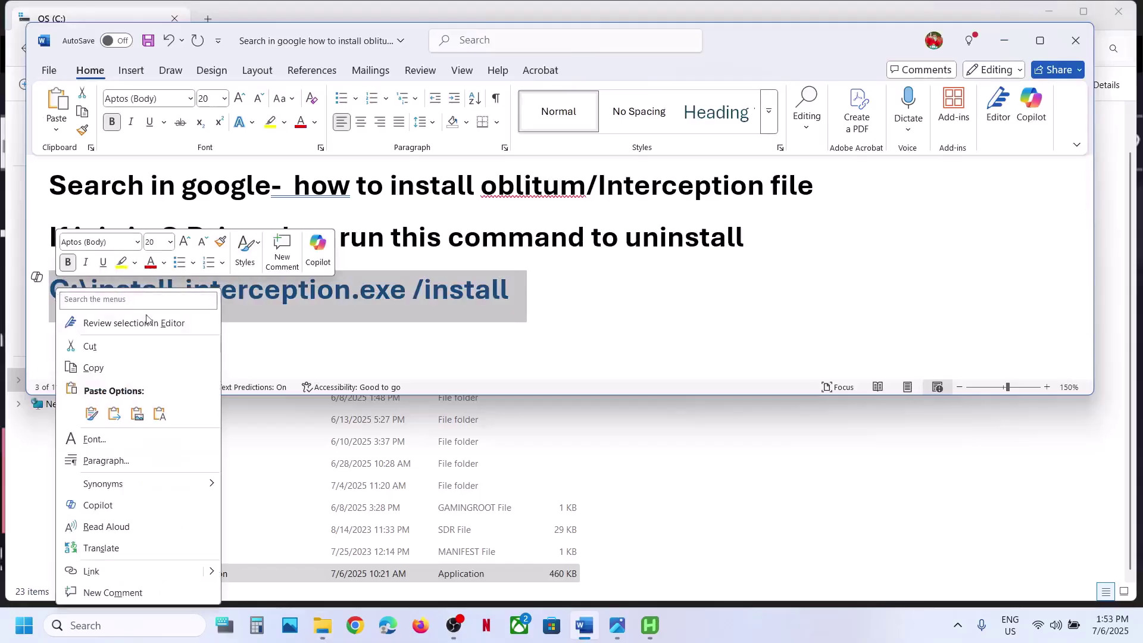
click(114, 368)
click(514, 295)
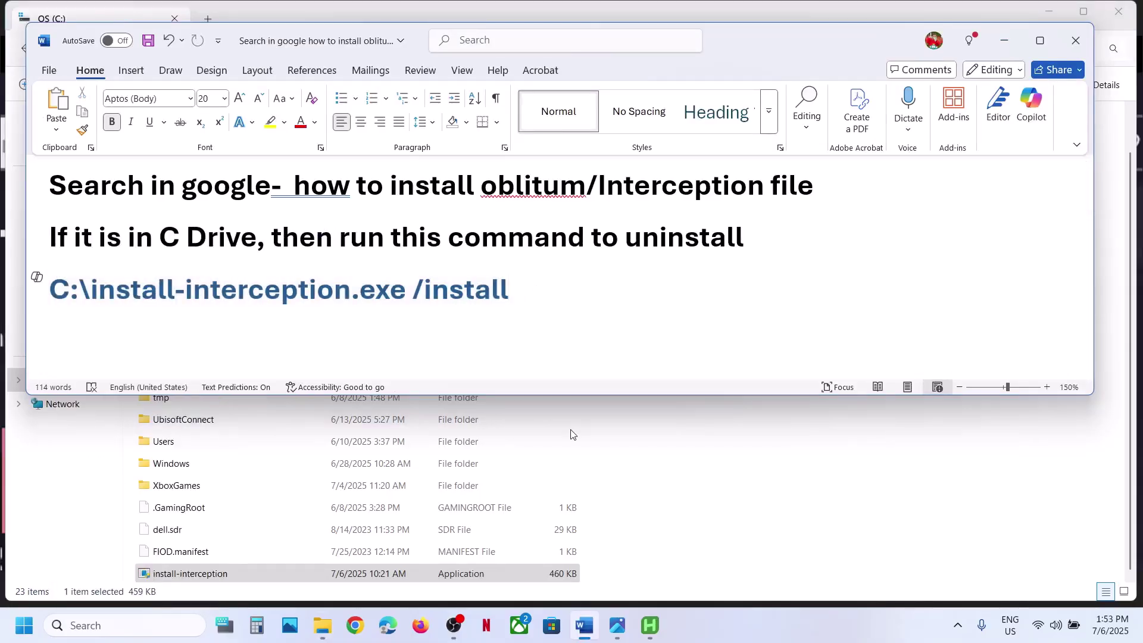
Paste and run the install command in the admin Command Prompt, getting 'successfully installed'.
click(120, 625)
text(cmd)
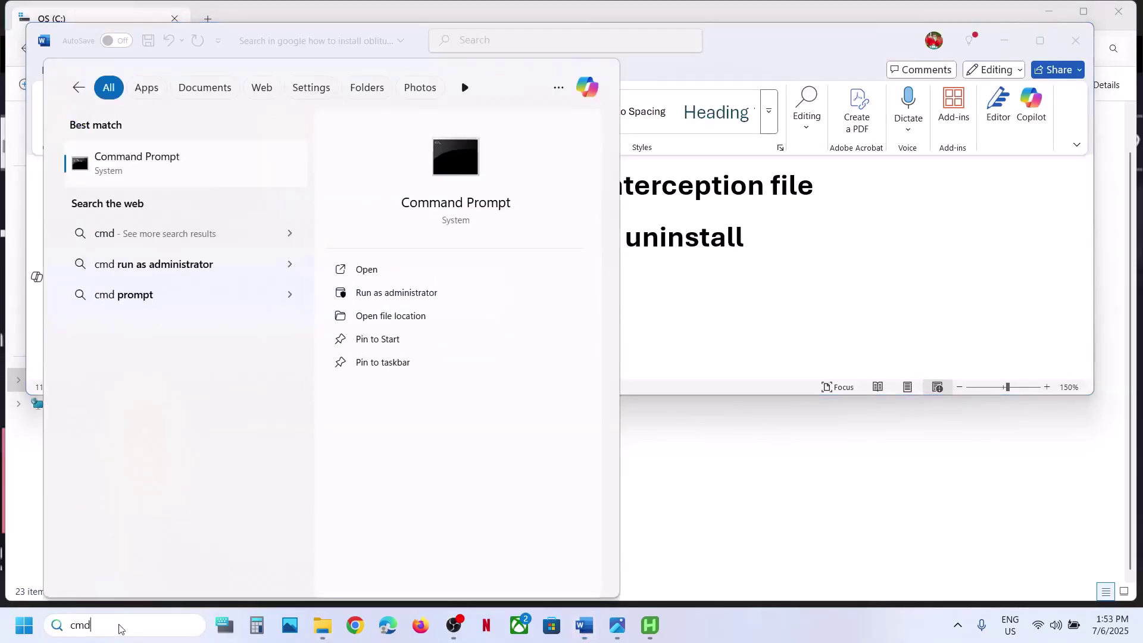
key(Return)
click(647, 221)
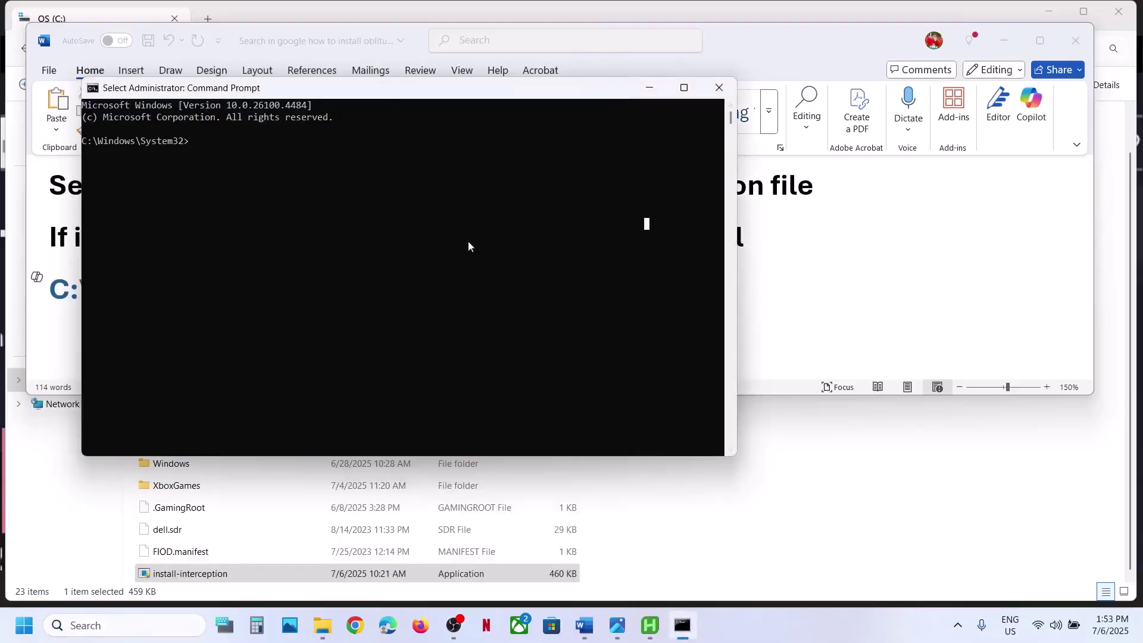
right_click(310, 186)
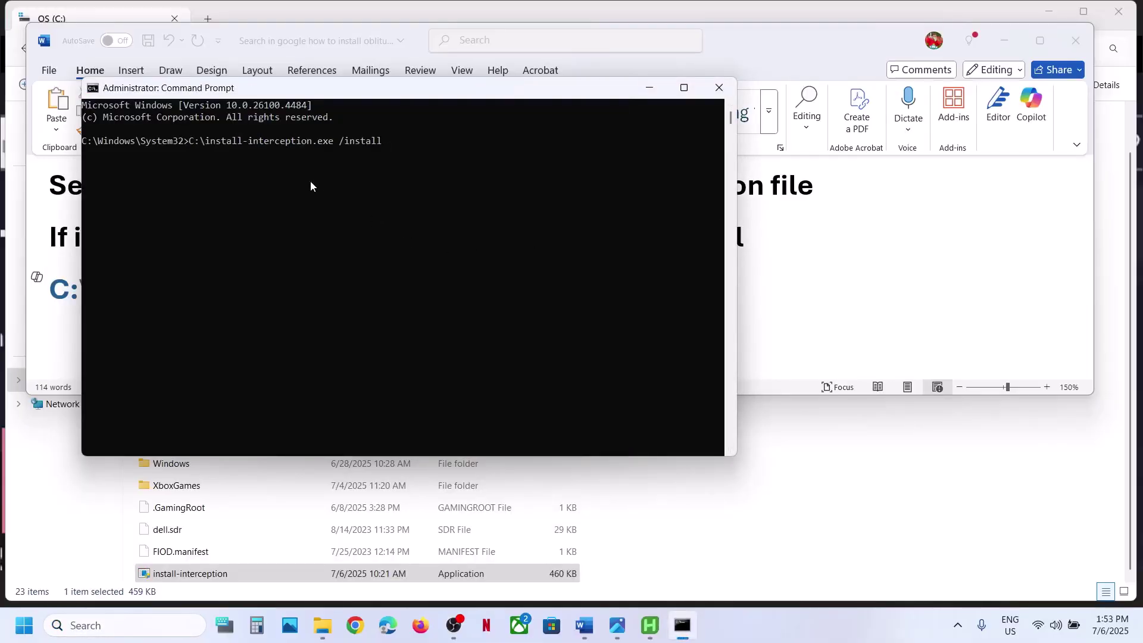
key(Return)
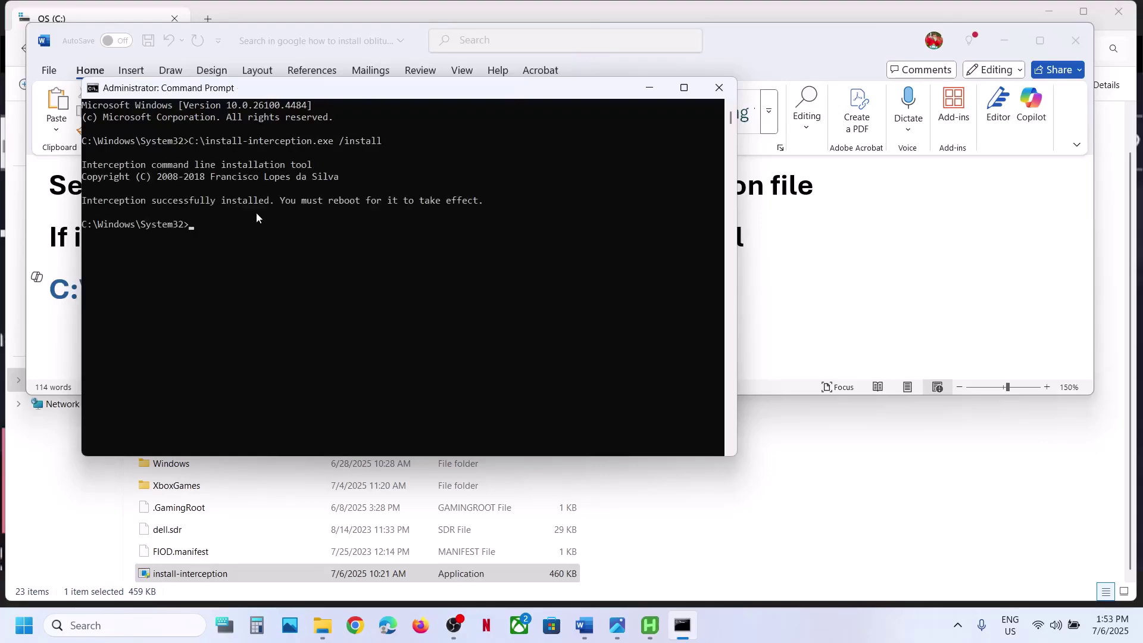
drag(105, 202, 274, 202)
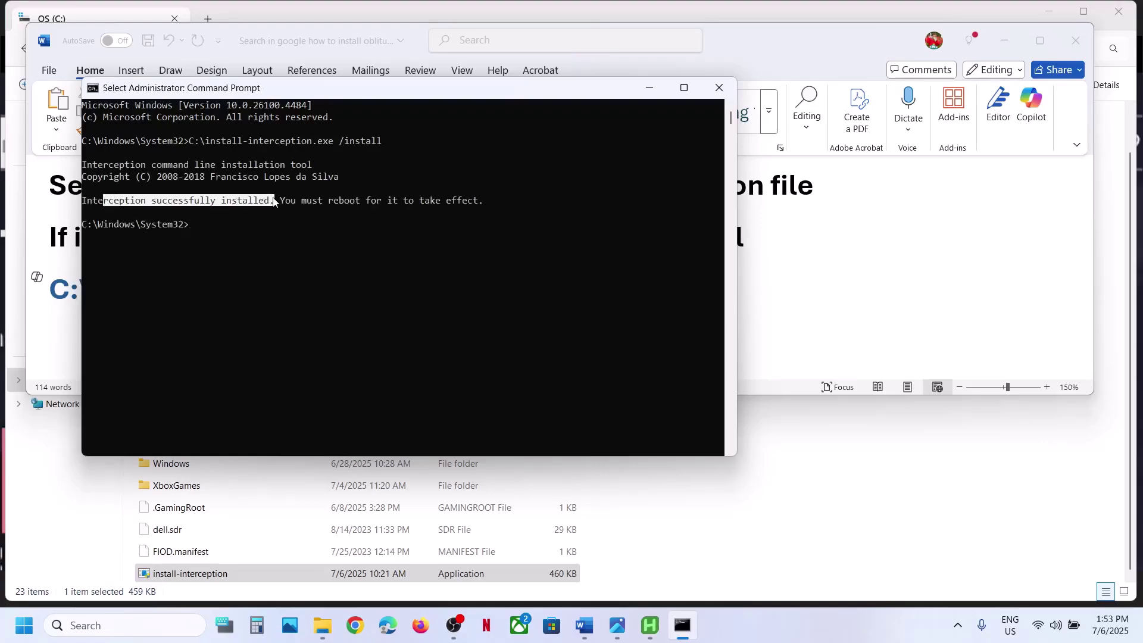
click(43, 290)
scroll(398, 283, down, 3)
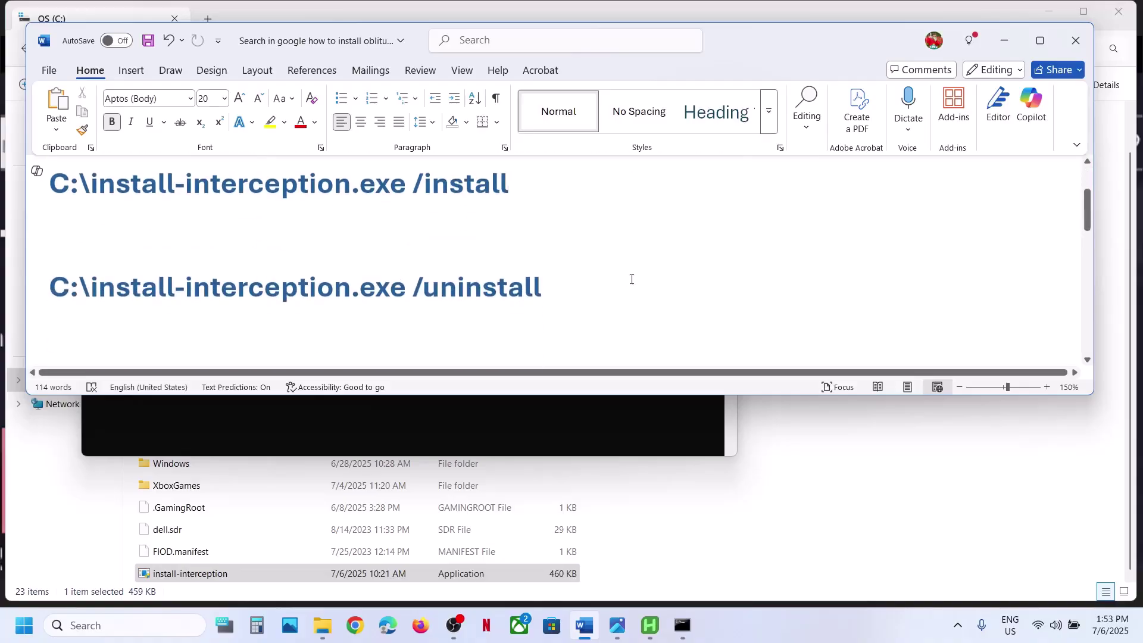
Copy the C:\install-interception.exe /uninstall command line from Word.
drag(567, 286, 64, 289)
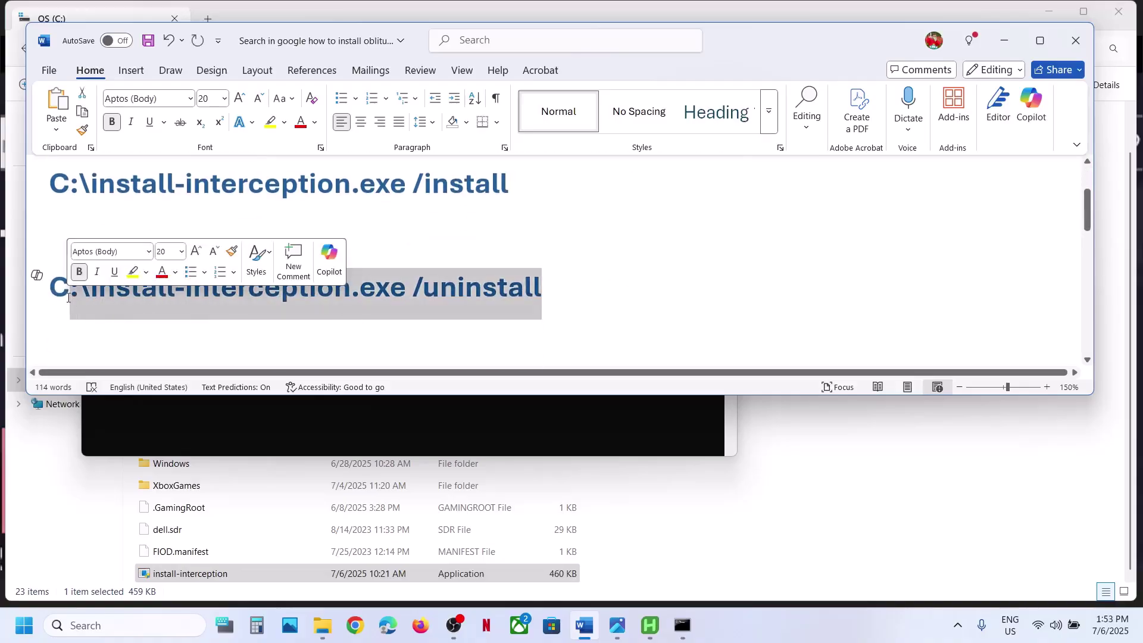
click(37, 275)
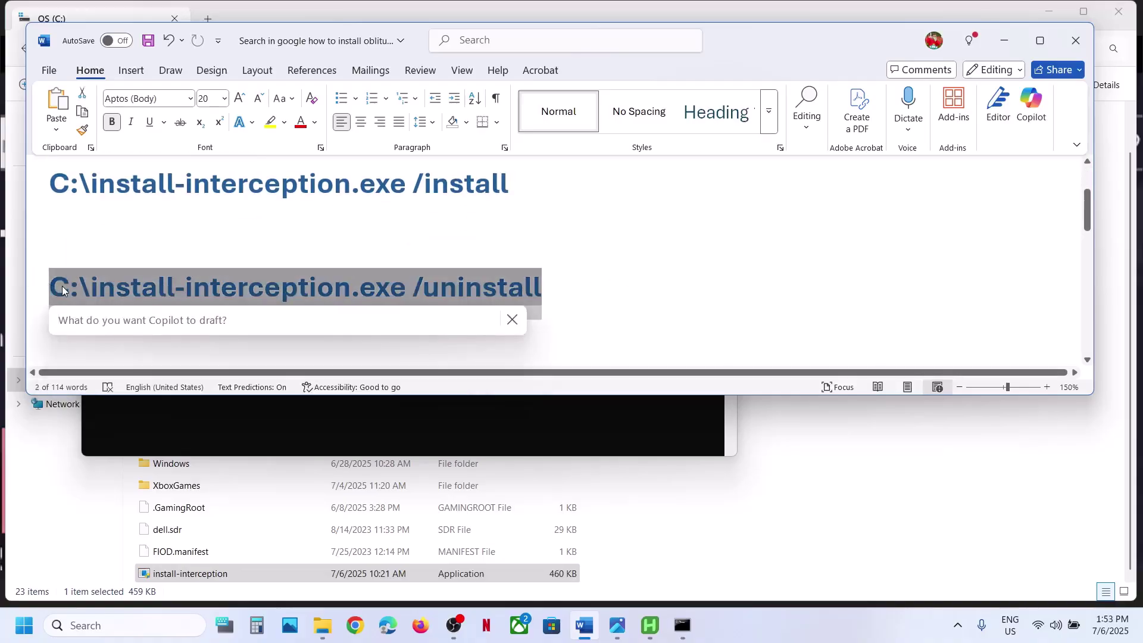
right_click(132, 291)
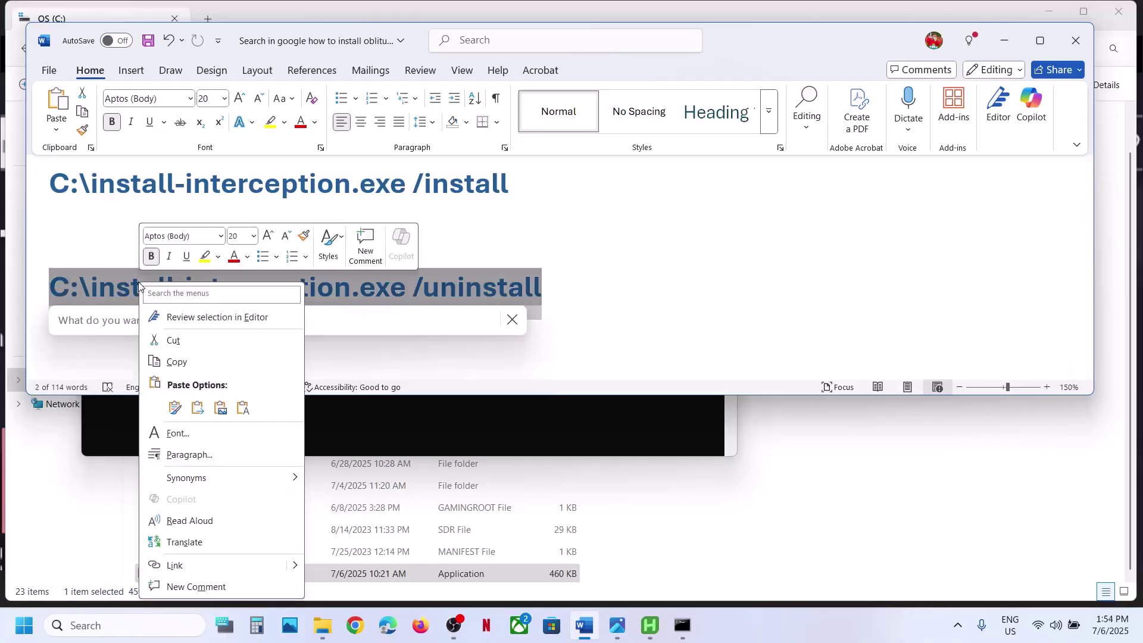
click(182, 362)
Paste and run the uninstall command in Command Prompt, reporting Interception uninstalled.
click(491, 421)
click(393, 273)
key(ctrl+v)
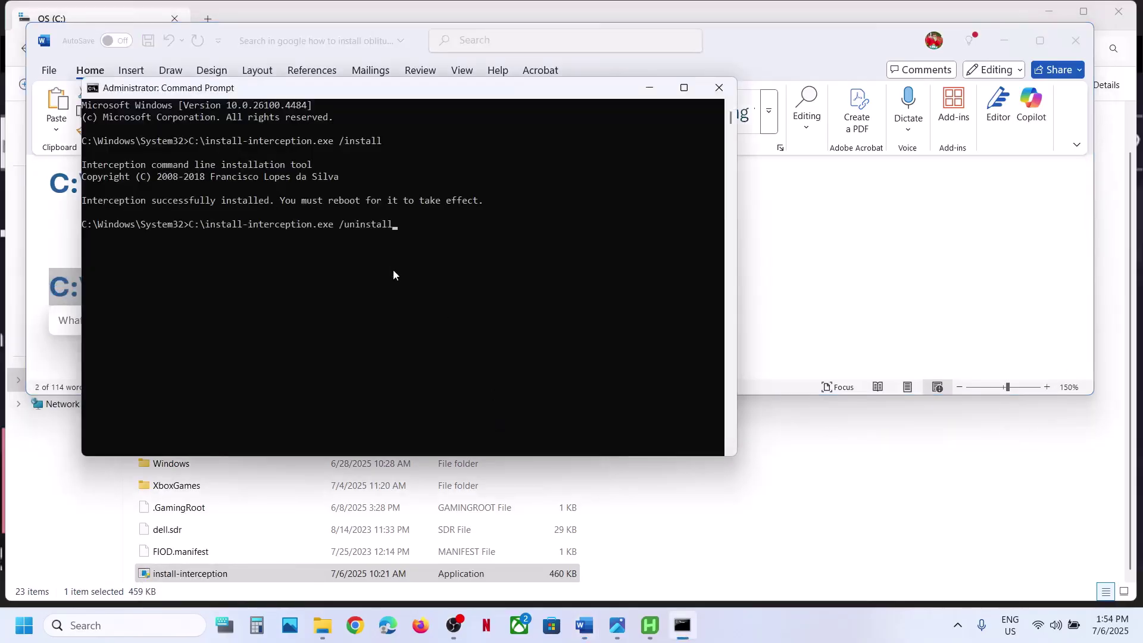
key(Return)
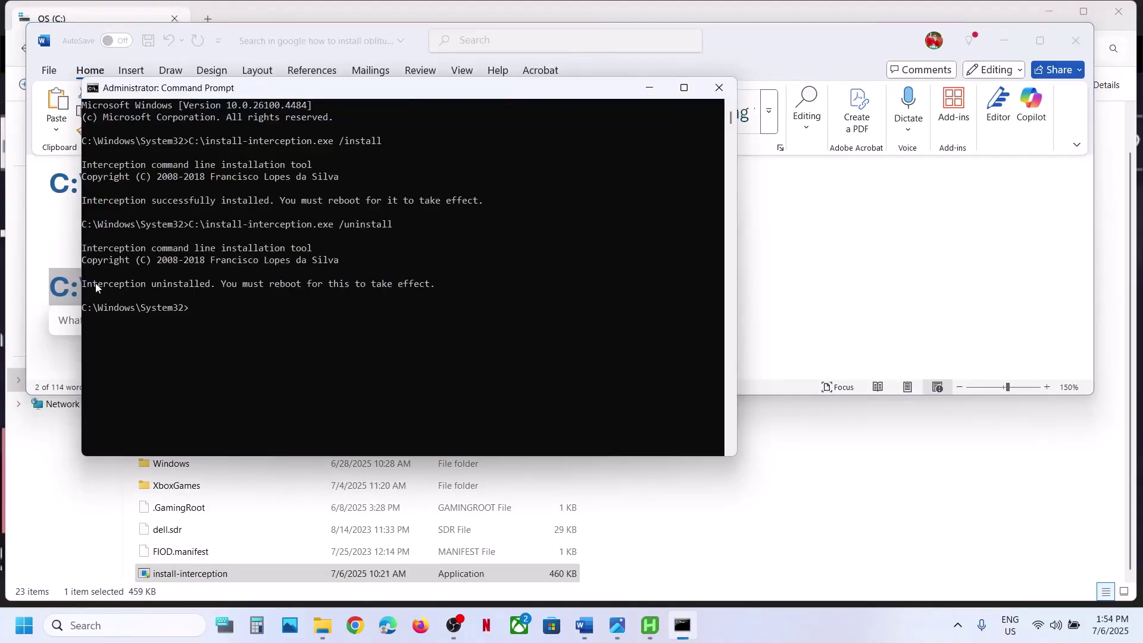
drag(87, 284, 472, 284)
click(277, 283)
Check the Start menu power options without restarting, then return to Word.
click(23, 625)
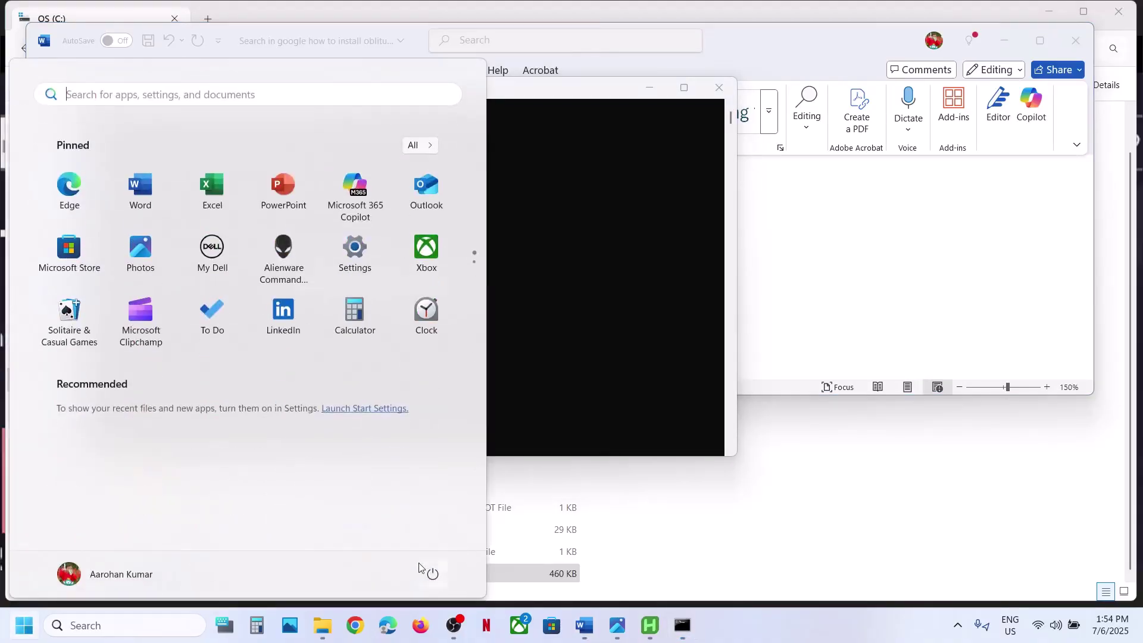
click(432, 573)
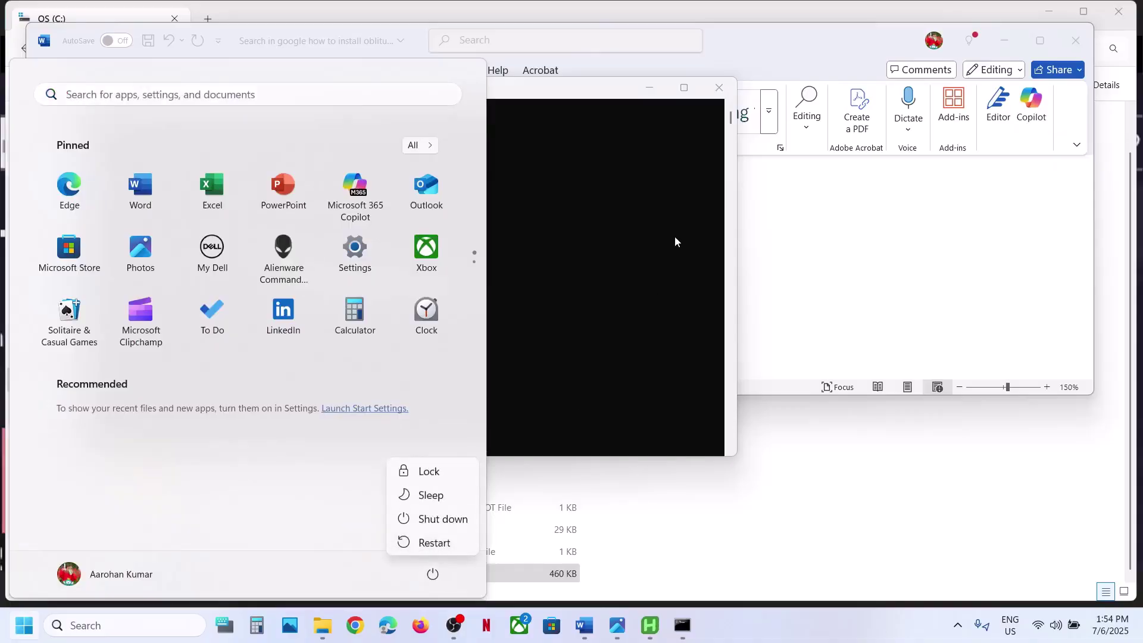
key(Escape)
key(Escape)
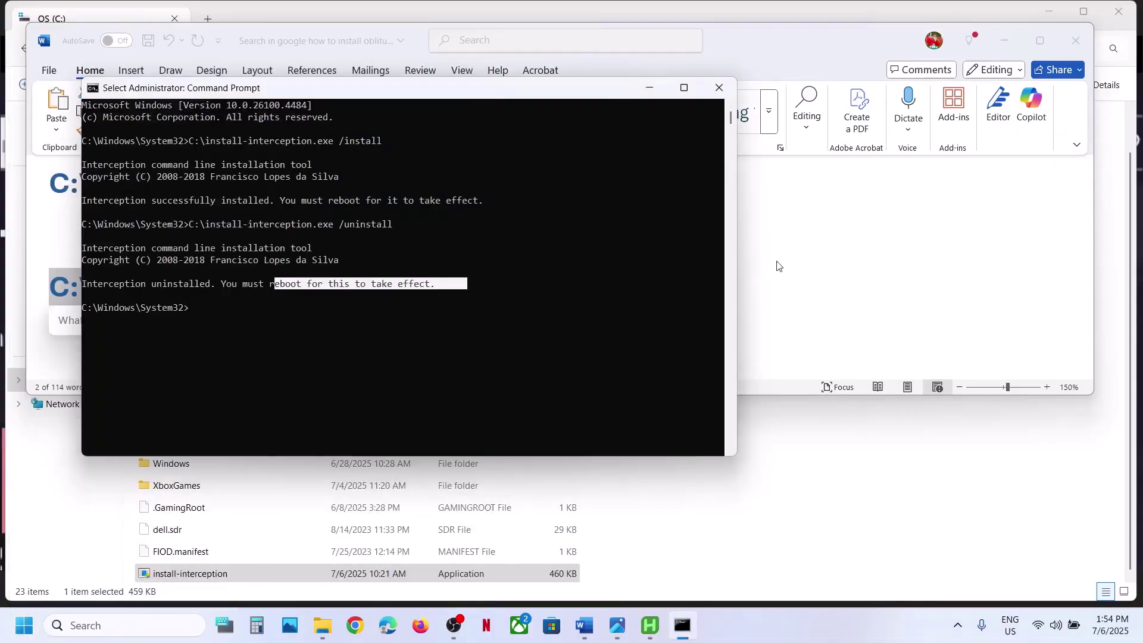
key(alt+Tab)
Dismiss the Copilot draft prompt and scroll to the downloads-folder uninstall section.
scroll(688, 266, down, 5)
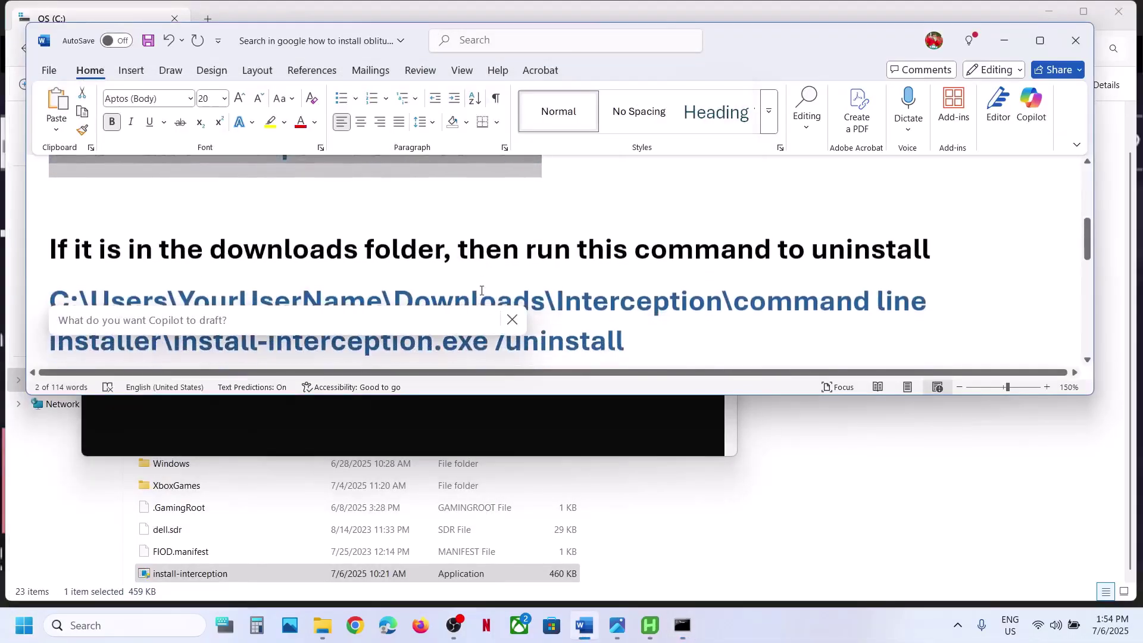
click(513, 319)
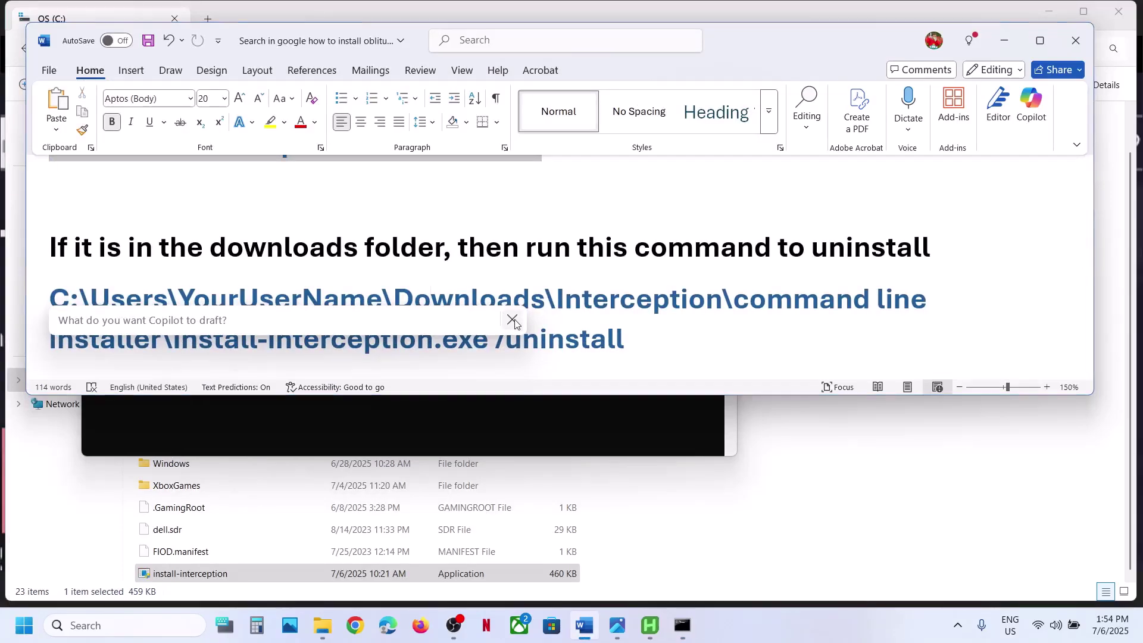
drag(456, 244, 619, 266)
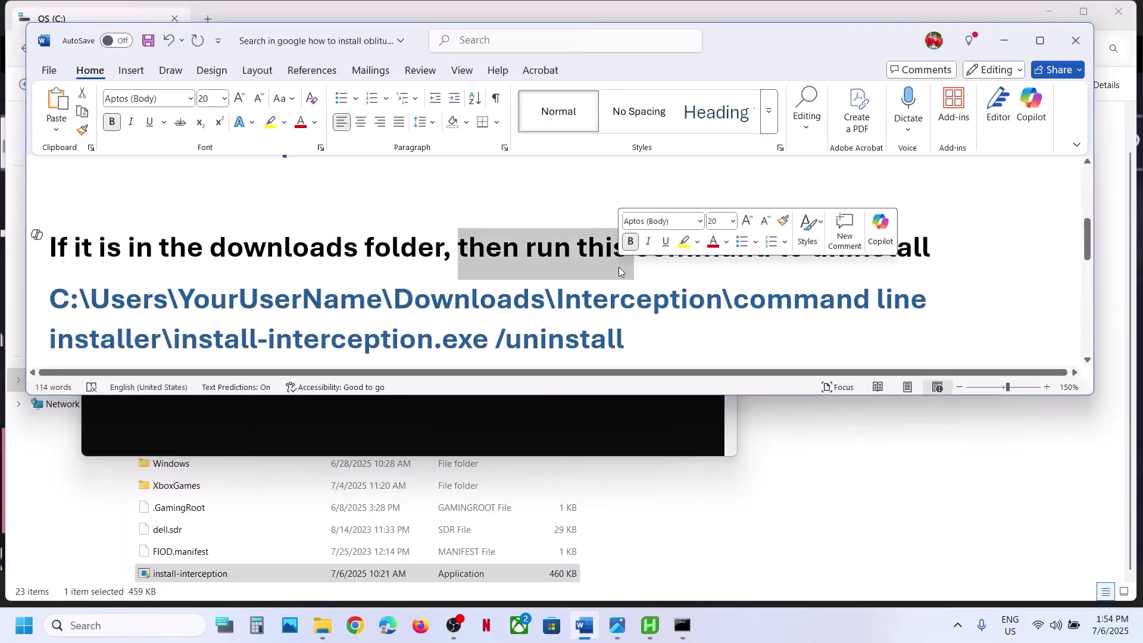
scroll(619, 267, down, 1)
scroll(639, 315, down, 1)
Select the downloads-folder uninstall command and its YourUserName path placeholder.
drag(637, 306, 509, 300)
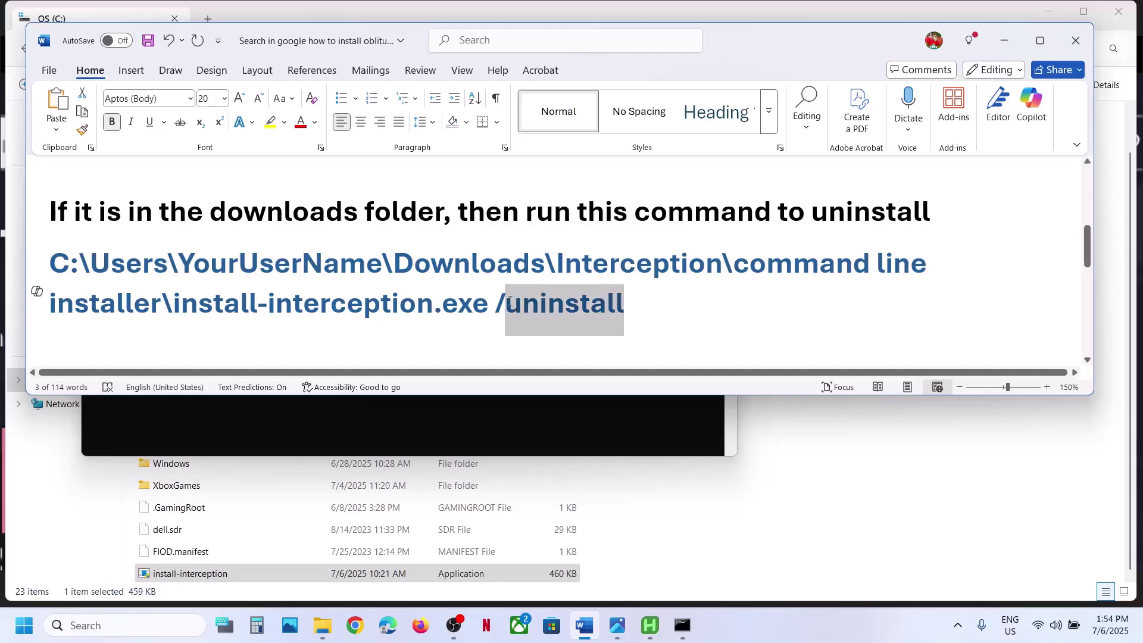
click(634, 310)
drag(637, 309, 72, 269)
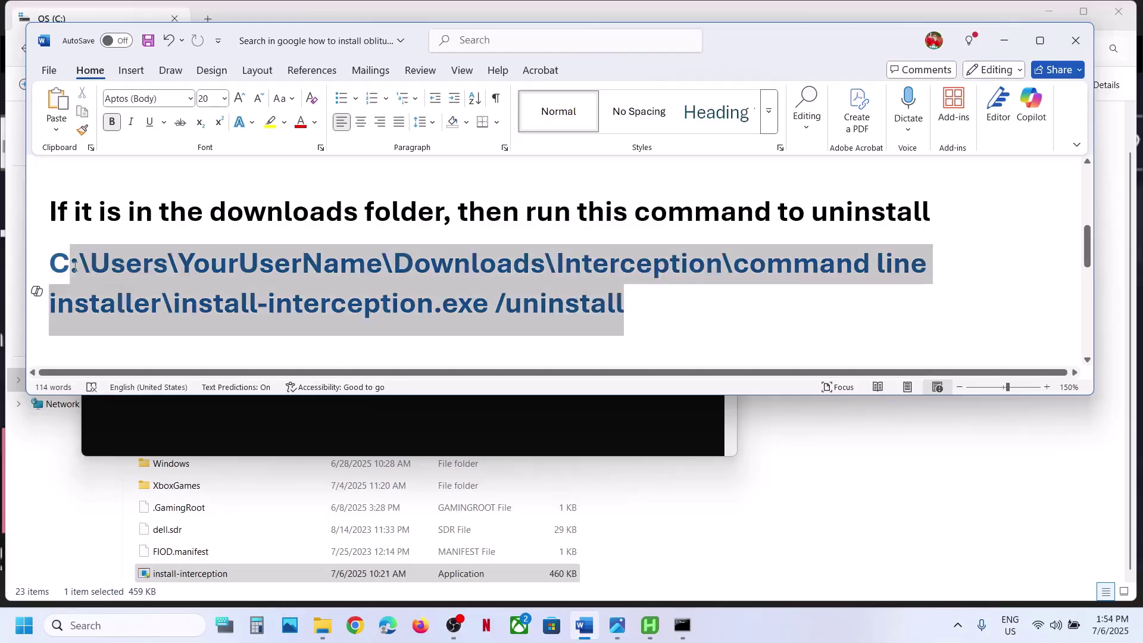
click(73, 269)
drag(189, 262, 366, 265)
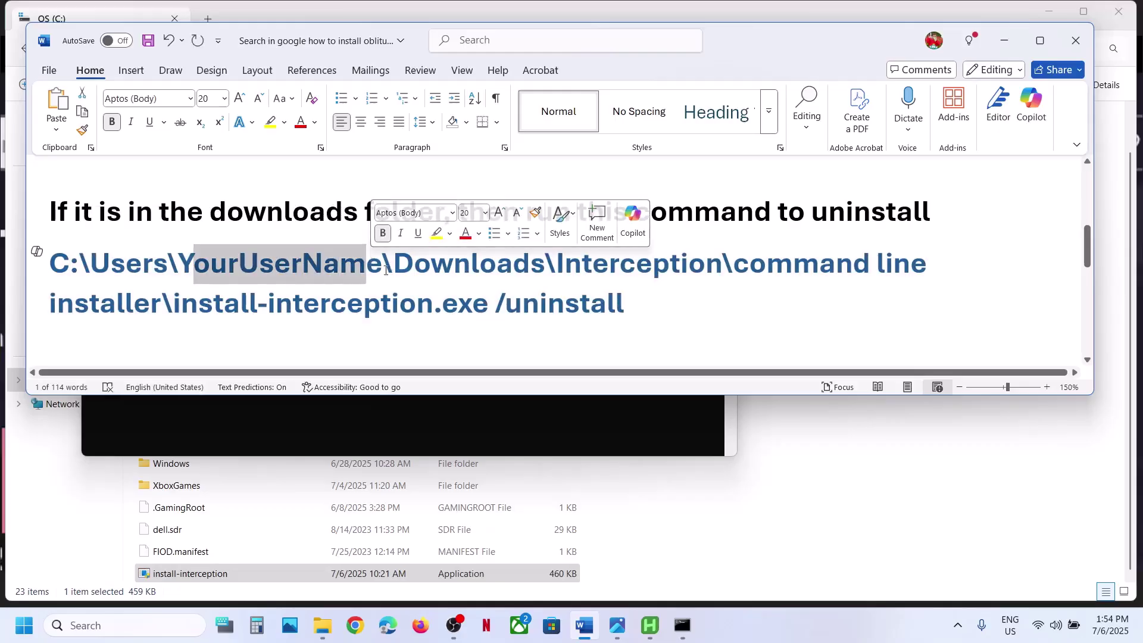
click(16, 238)
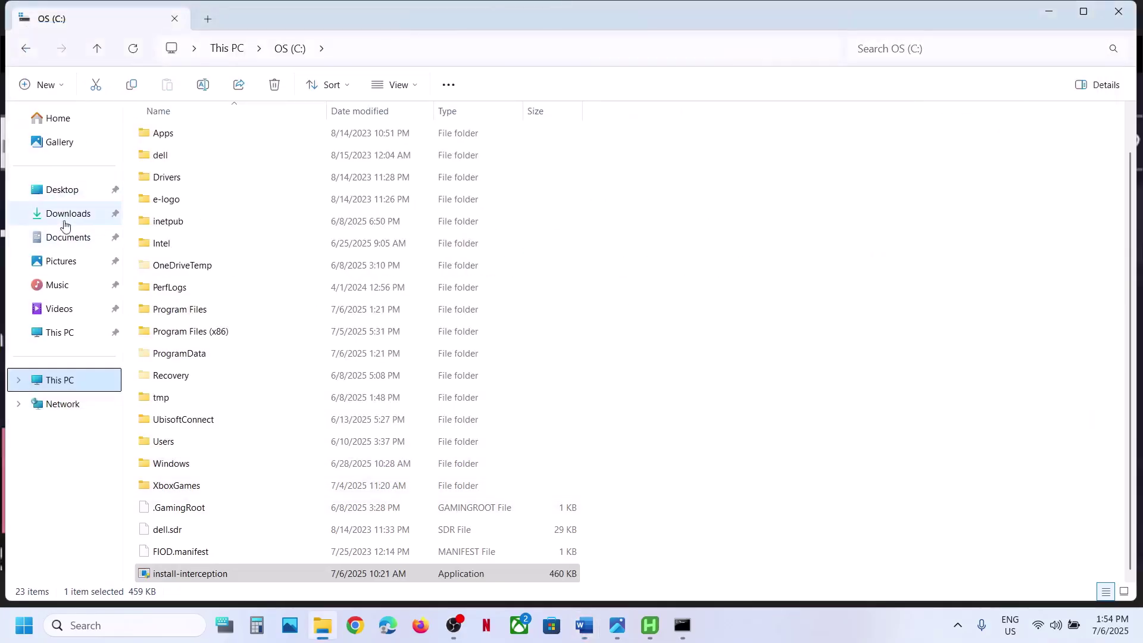
Open Downloads\Interception\Interception\command line installer and reveal its full path.
click(66, 215)
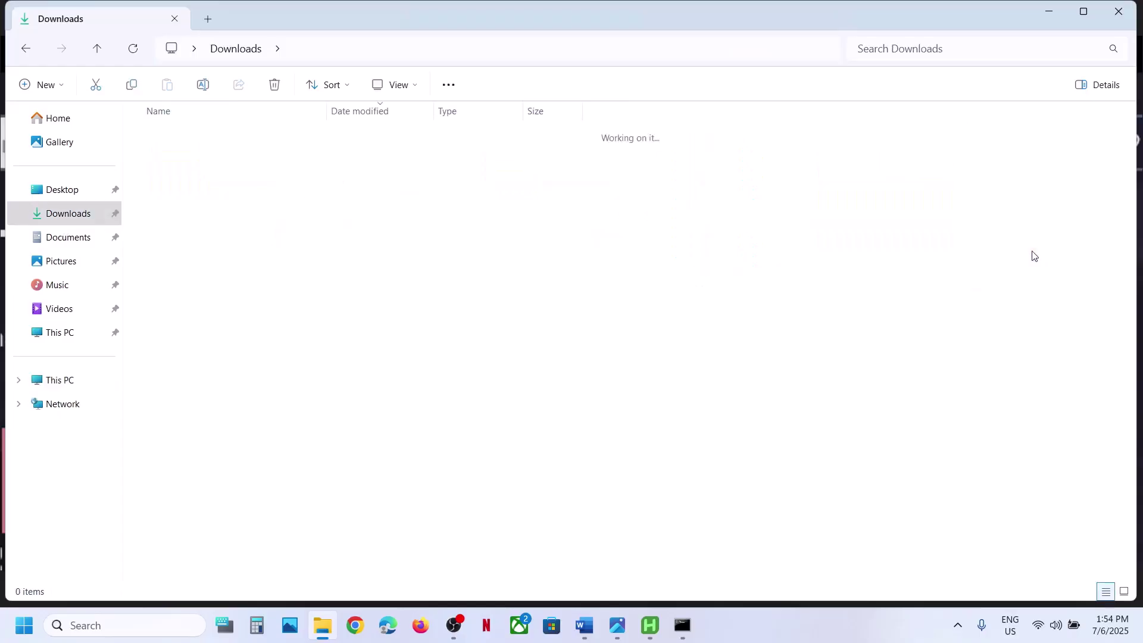
double_click(283, 154)
double_click(270, 155)
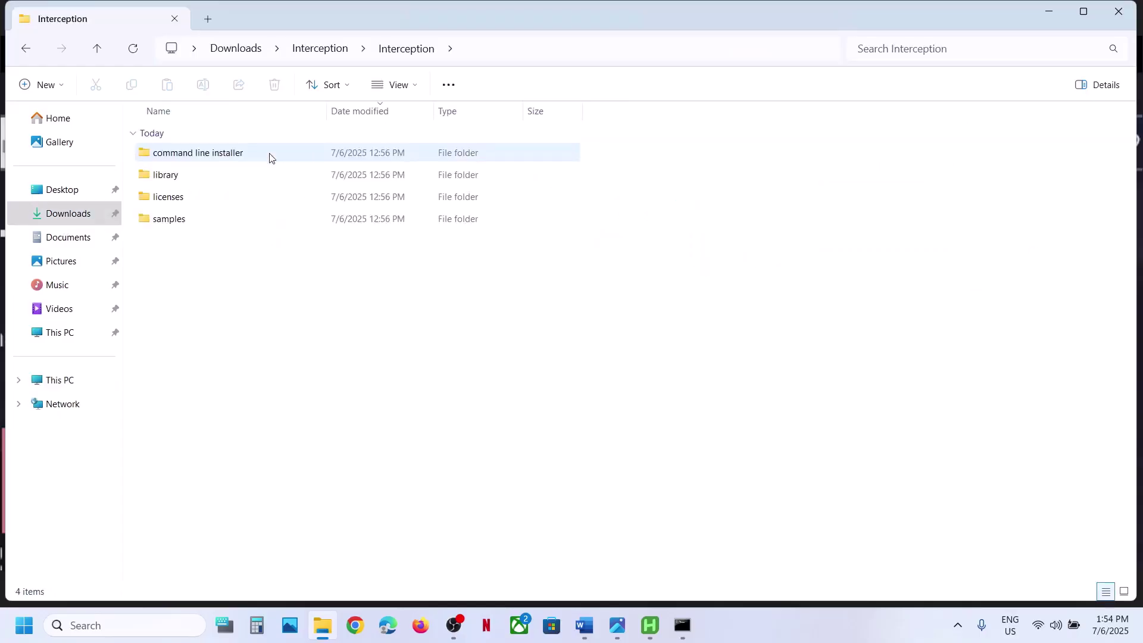
double_click(269, 154)
click(597, 47)
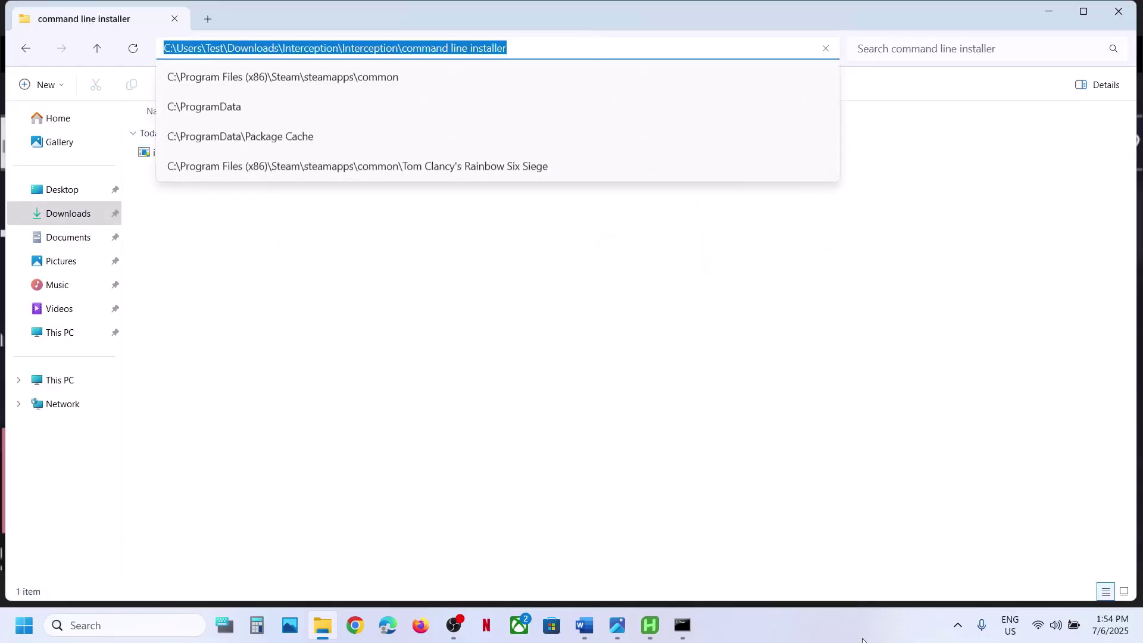
click(584, 625)
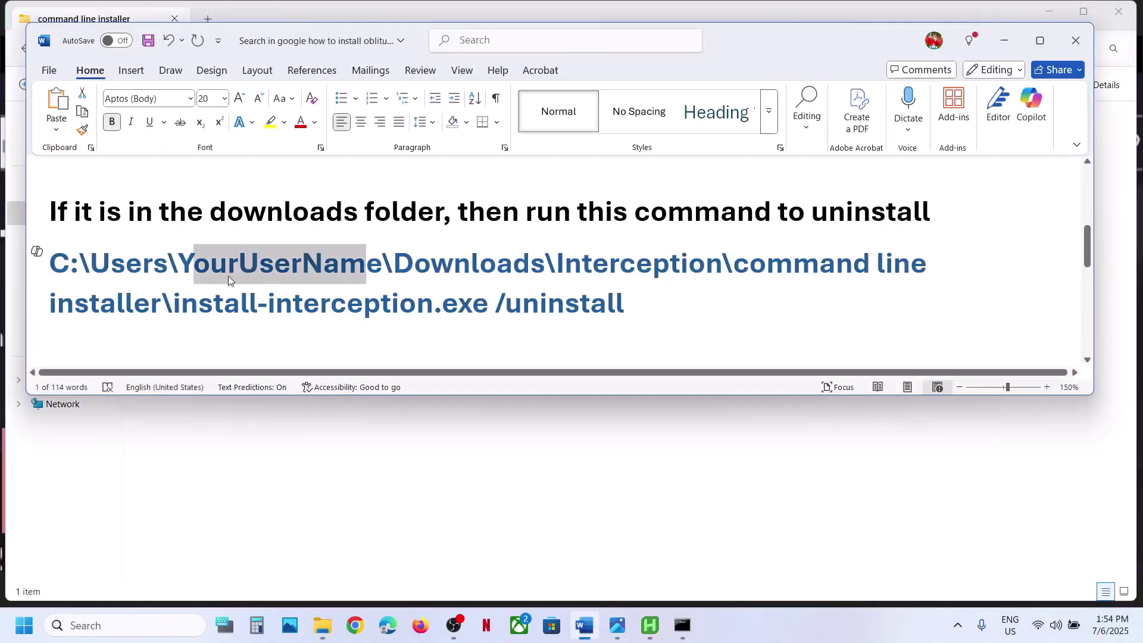
Select the YourUserName placeholder and the whole downloads-folder uninstall command.
click(183, 267)
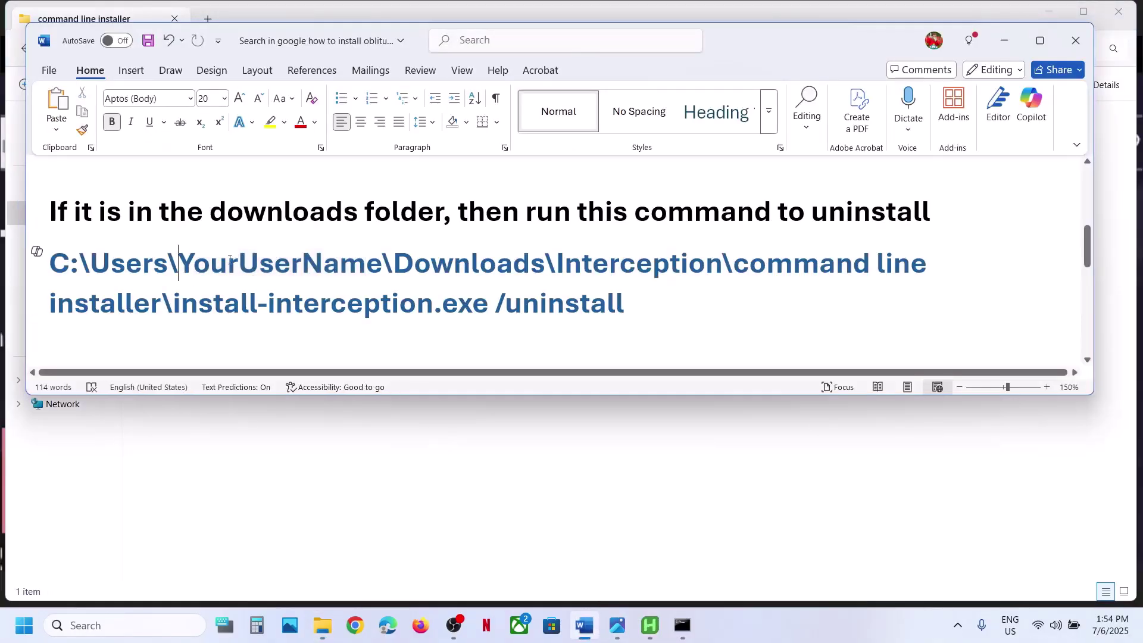
drag(178, 267, 365, 268)
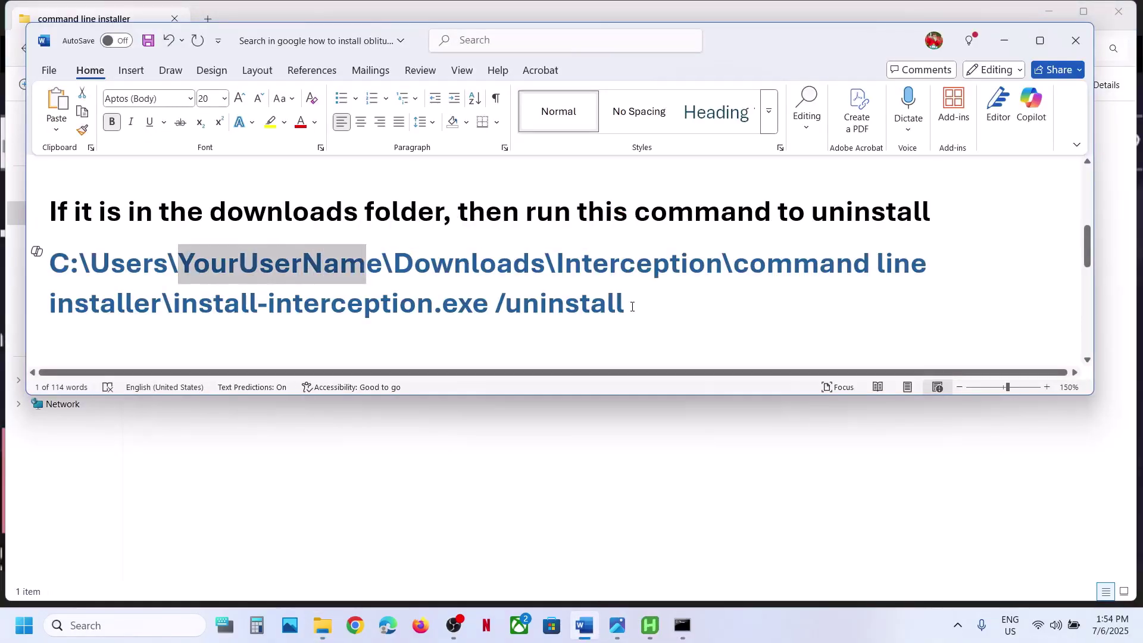
drag(632, 306, 70, 266)
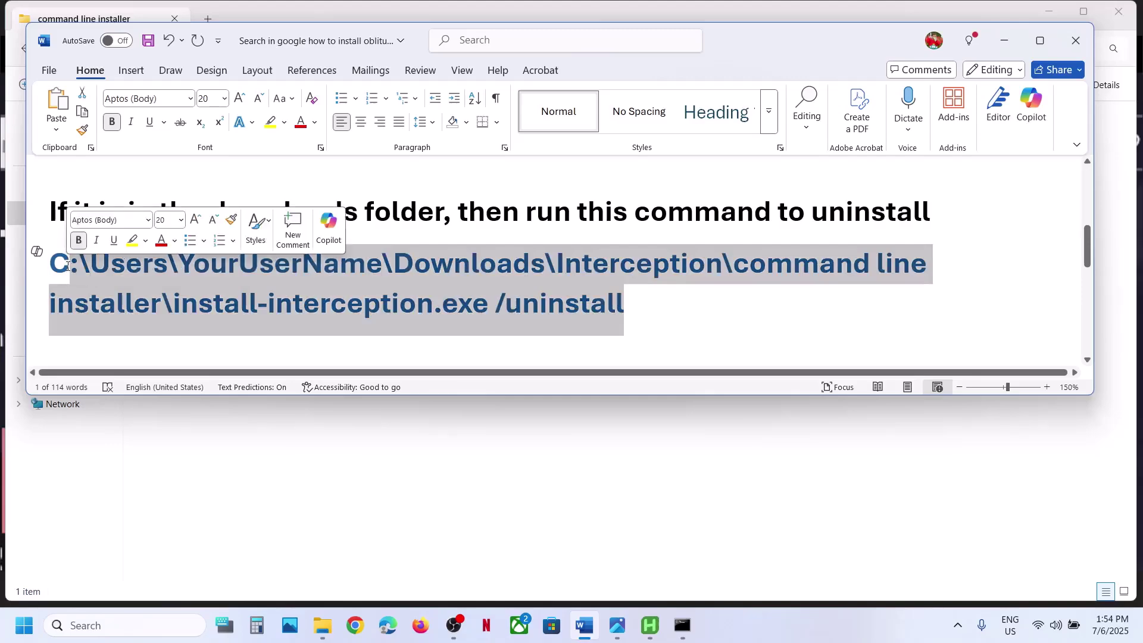
click(69, 265)
Scroll to and select the paragraph listing Daemon Tools and other conflicting apps.
scroll(69, 265, up, 3)
scroll(67, 266, down, 3)
scroll(67, 266, down, 4)
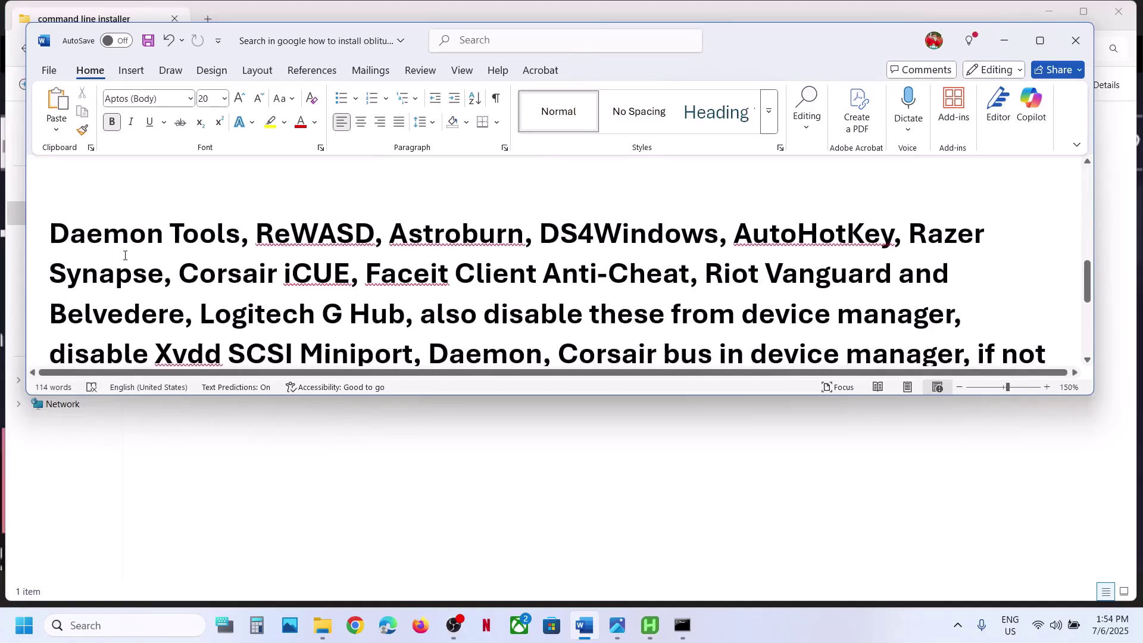
drag(51, 231, 406, 307)
click(405, 307)
right_click(30, 622)
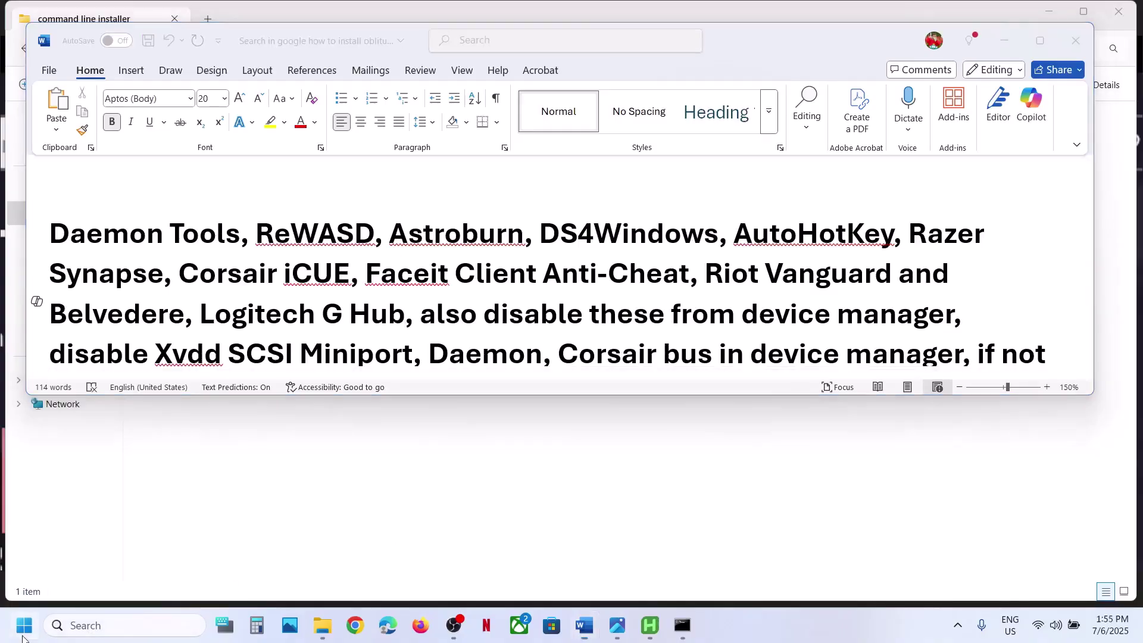
In Task Manager, end the DAEMON Tools Lite Agent and DAEMON Tools Shell Extension processes.
click(52, 440)
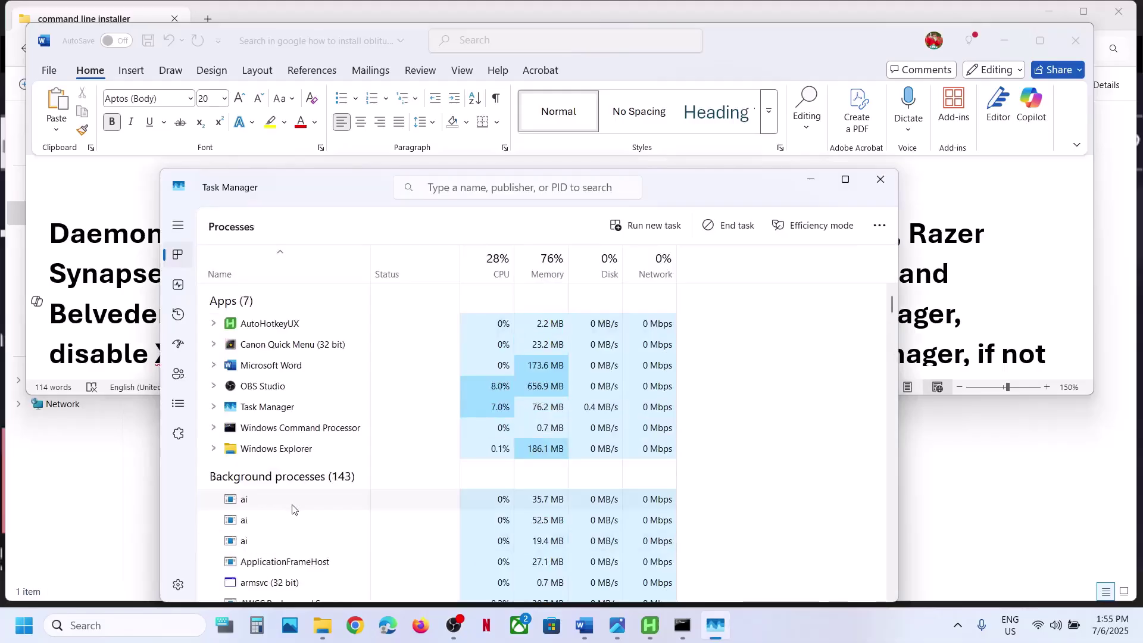
scroll(281, 514, down, 3)
scroll(281, 517, down, 1)
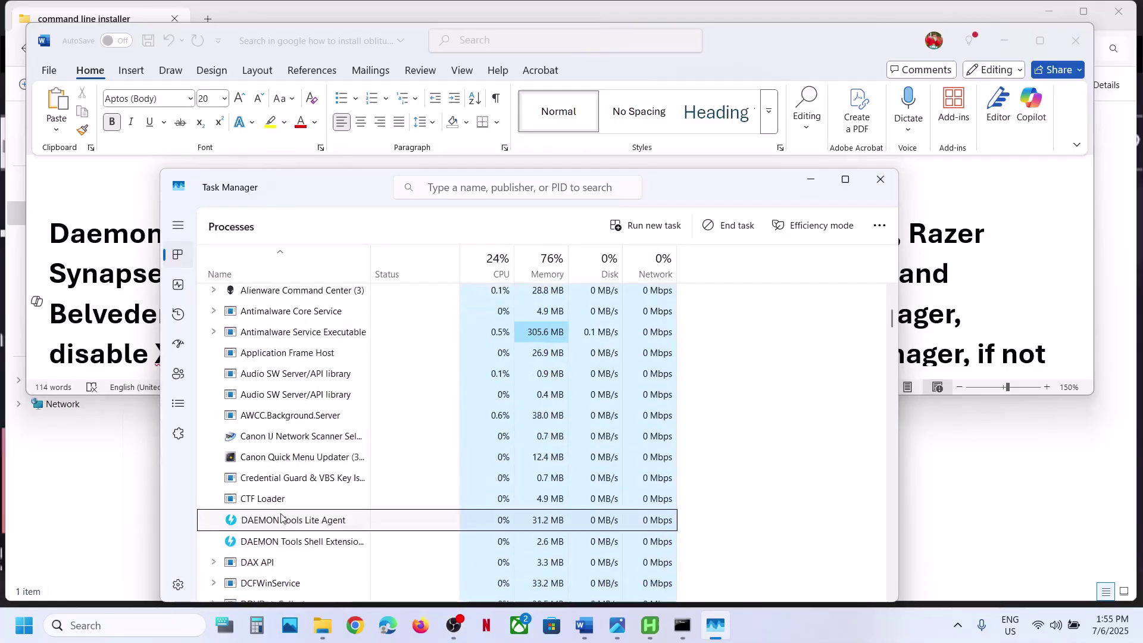
scroll(298, 520, down, 1)
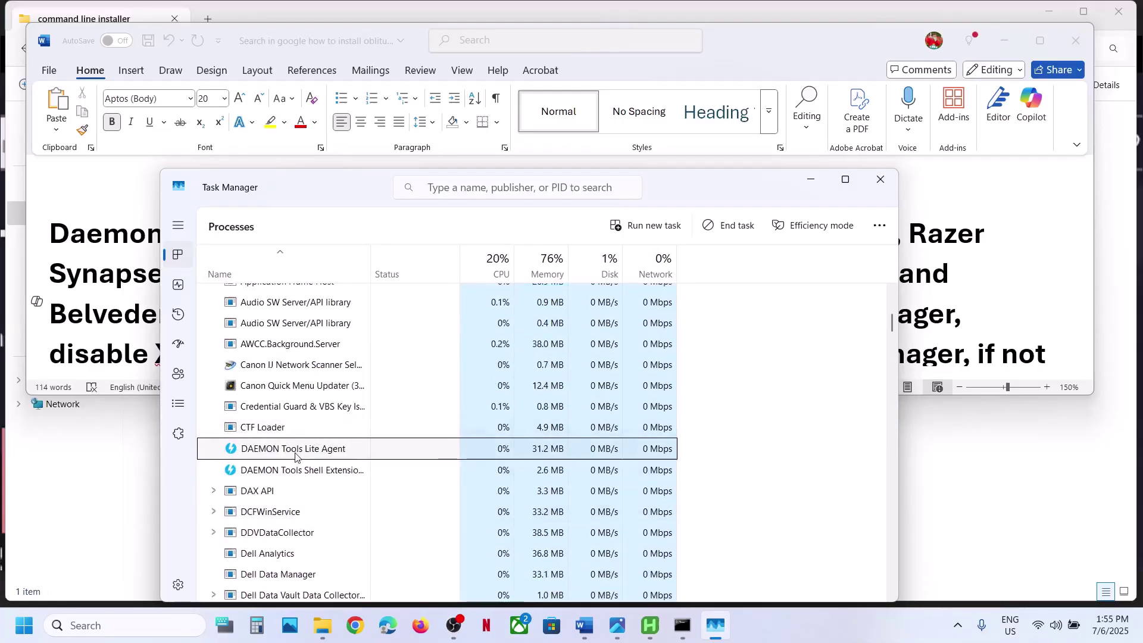
right_click(324, 448)
click(348, 299)
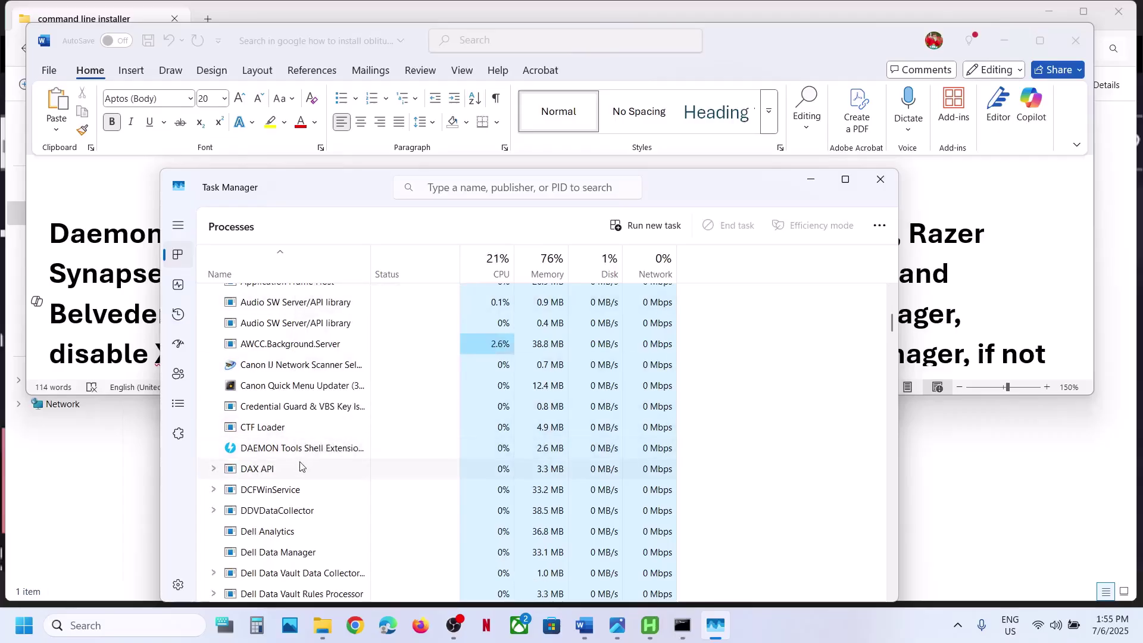
right_click(284, 449)
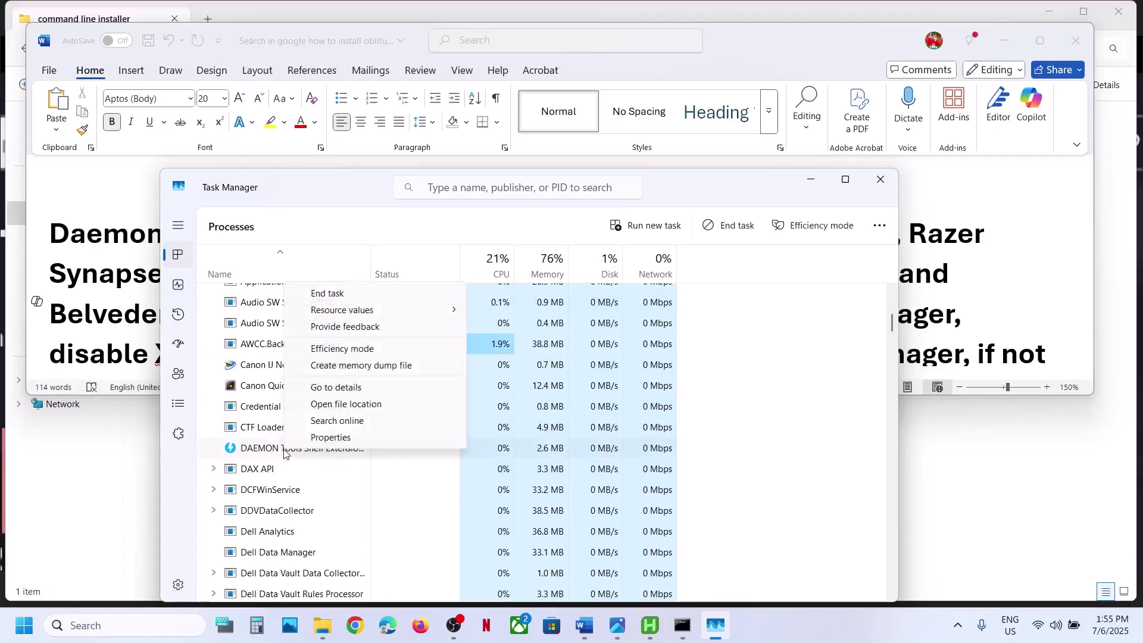
click(339, 292)
Check ReWASD in the notes, then end the reWASD process in Task Manager.
scroll(347, 389, up, 1)
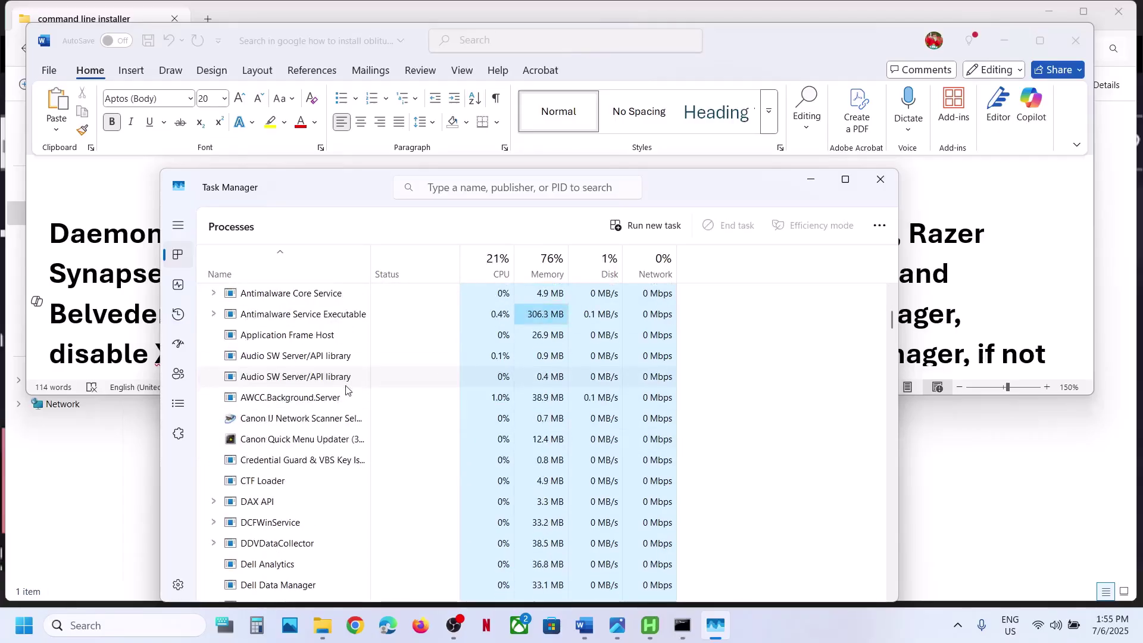
key(alt+Tab)
double_click(252, 249)
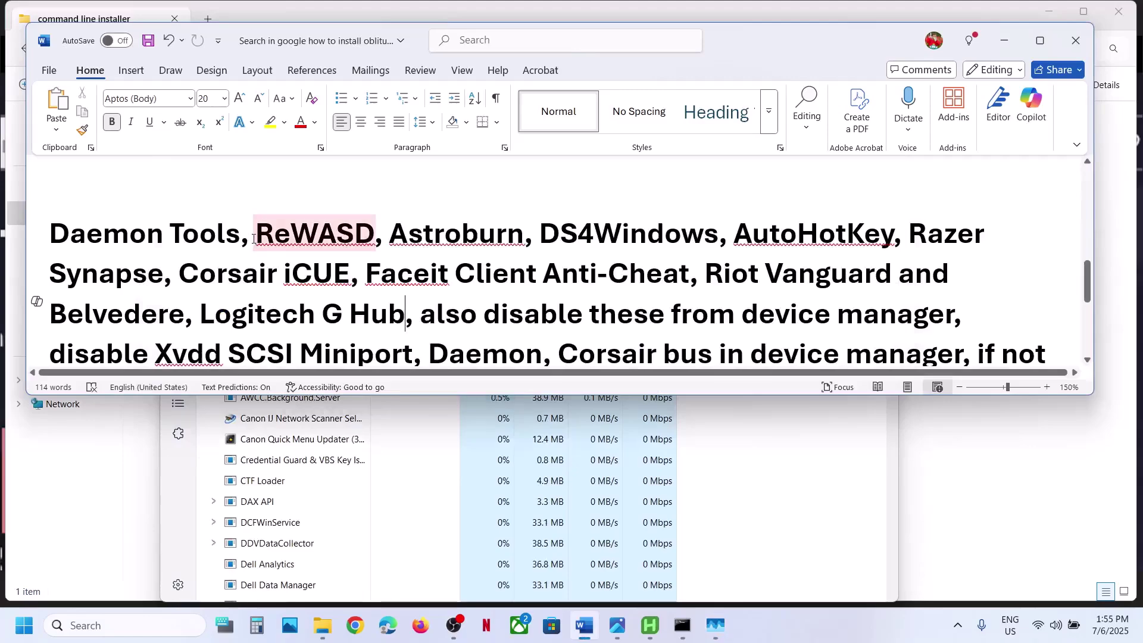
click(319, 481)
scroll(320, 481, down, 12)
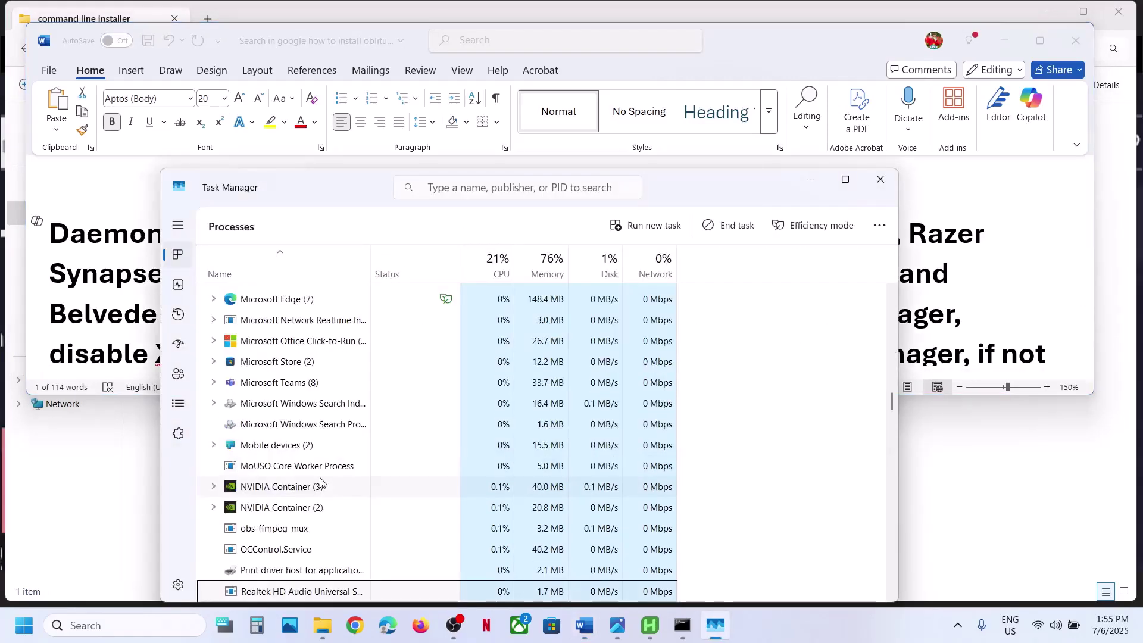
right_click(275, 514)
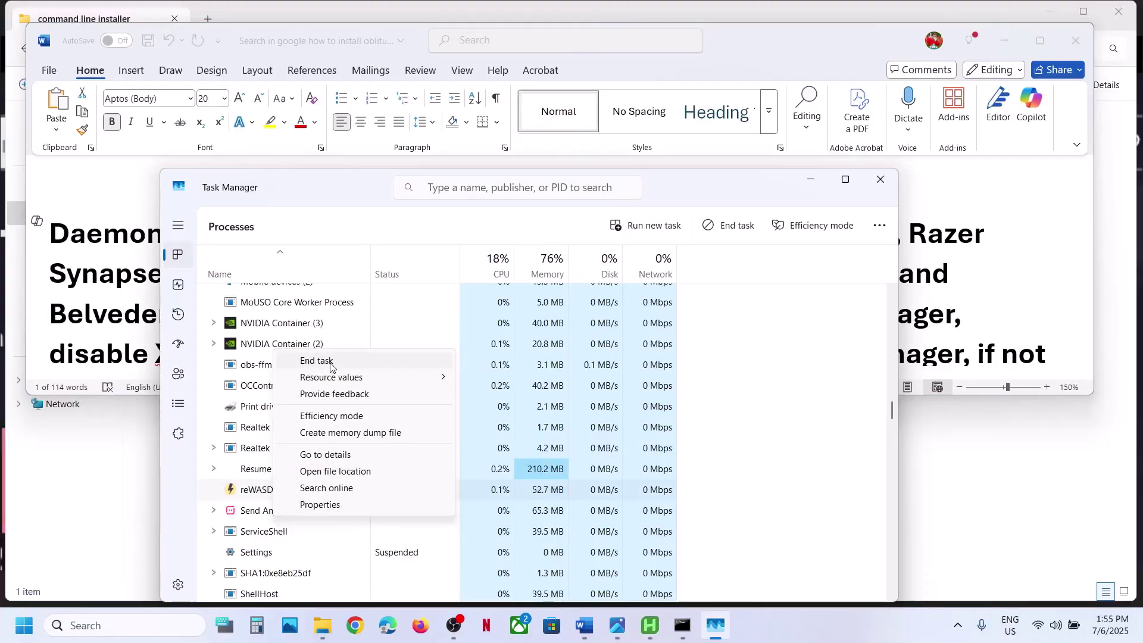
click(330, 365)
click(150, 322)
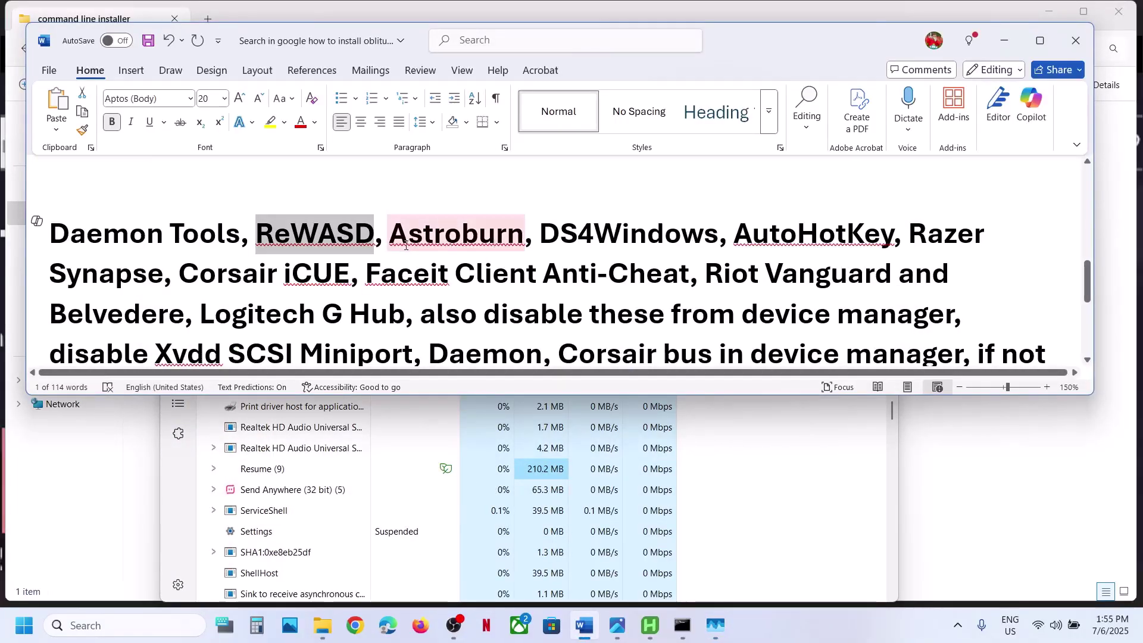
End the DS4Windows and FACEIT processes in Task Manager.
drag(525, 238, 717, 237)
click(363, 510)
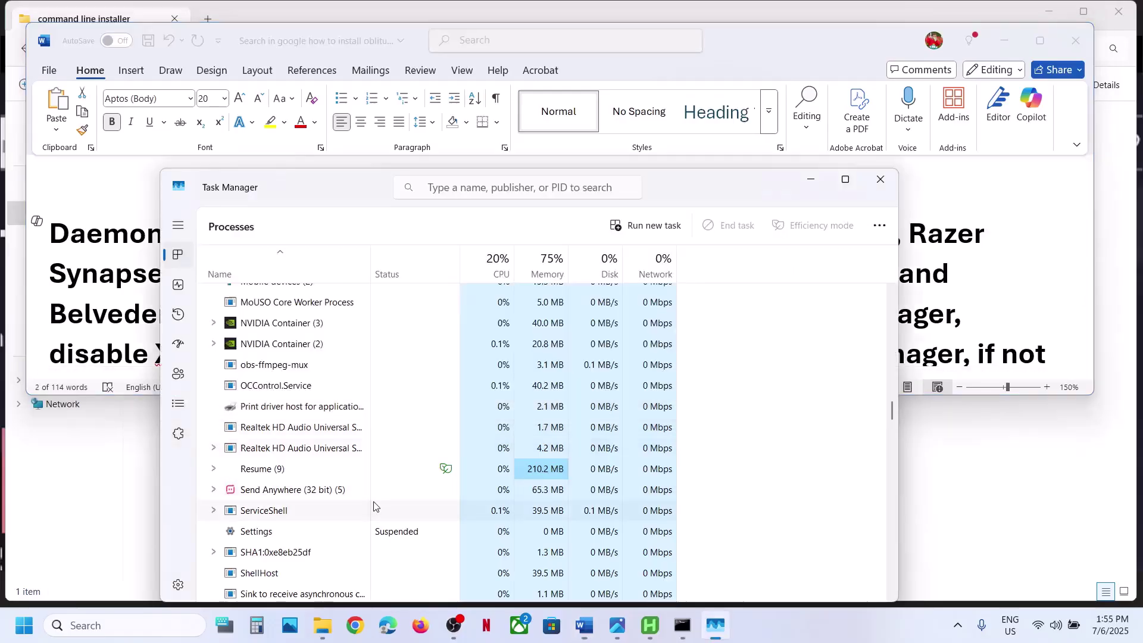
text(ds4)
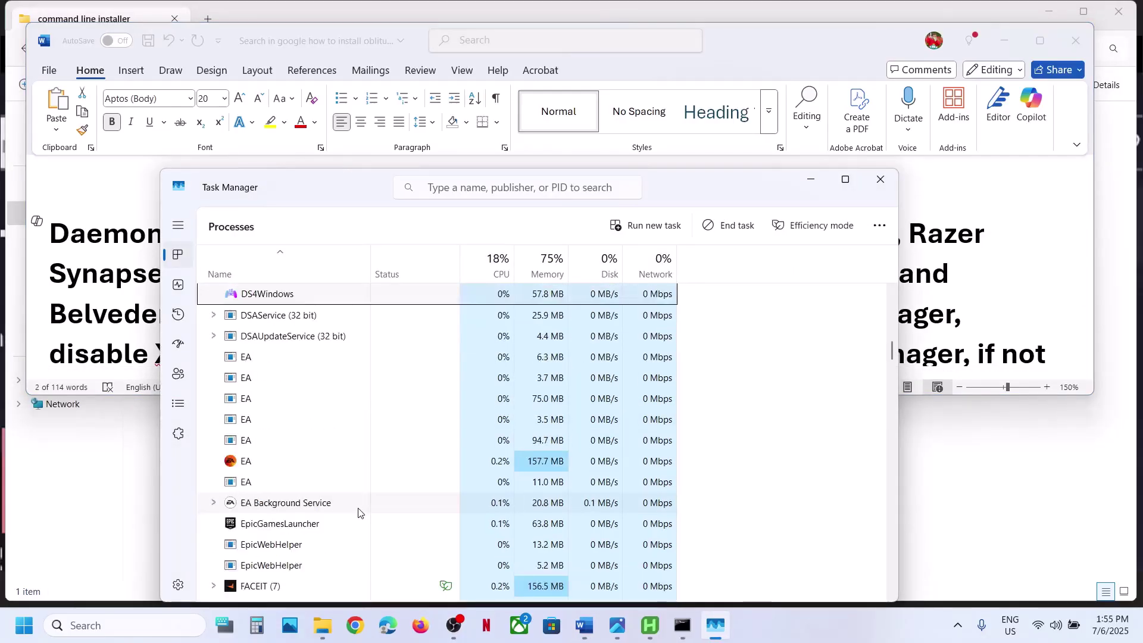
right_click(256, 295)
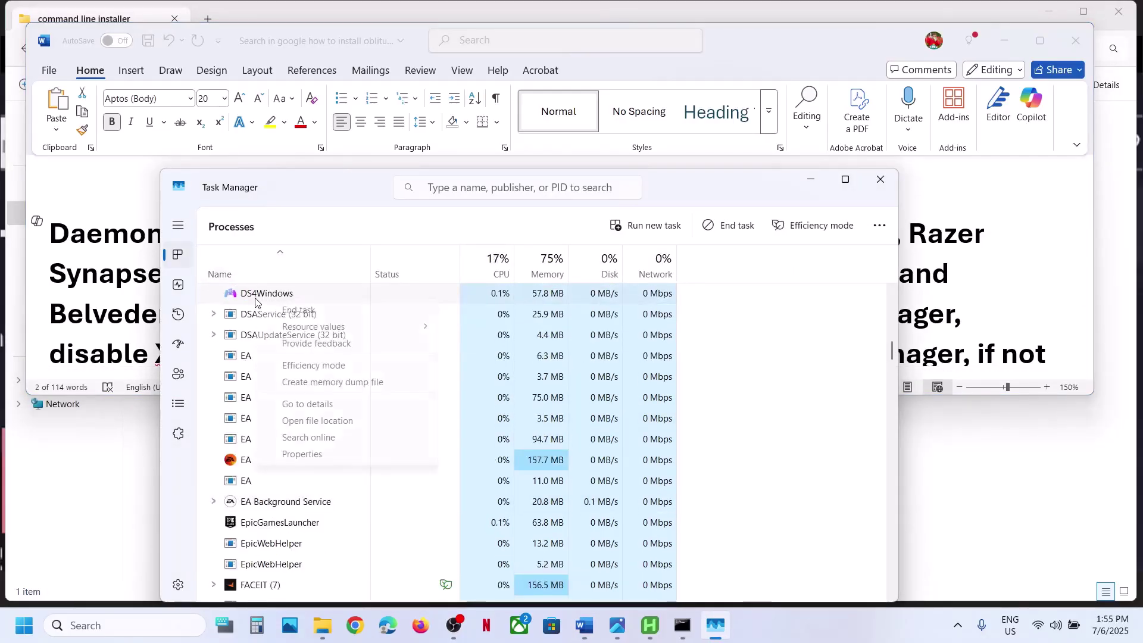
click(320, 312)
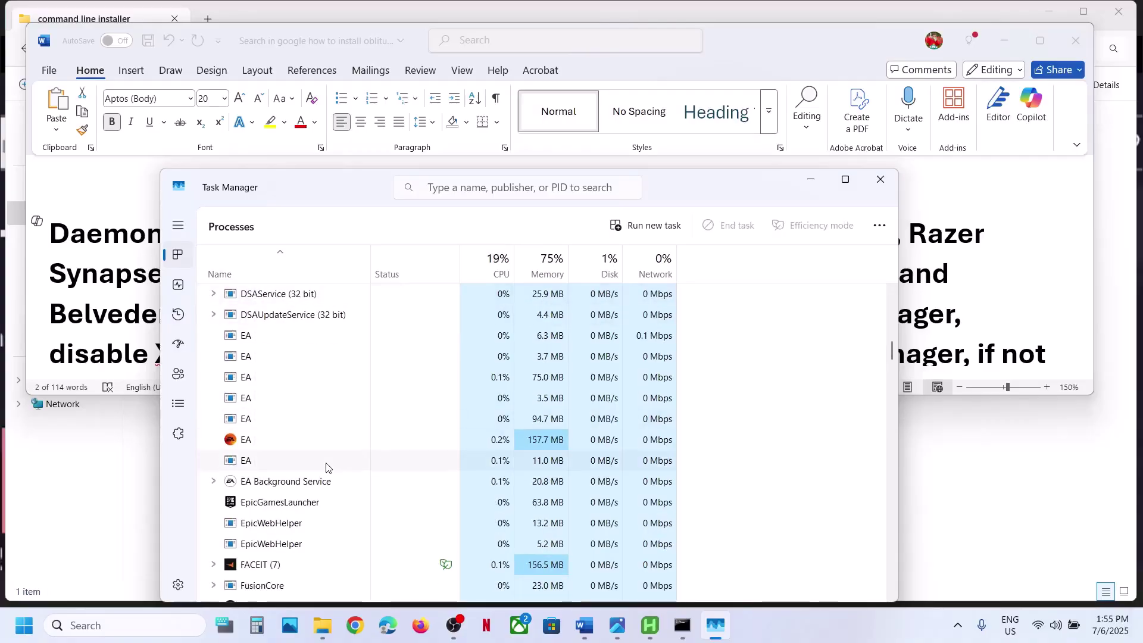
right_click(262, 566)
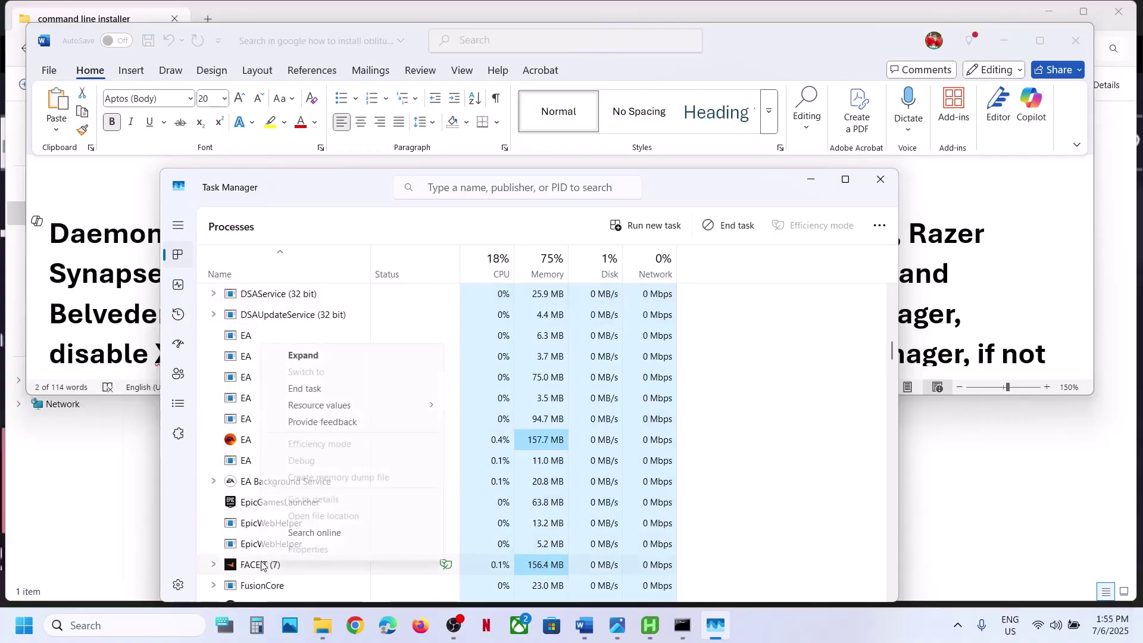
click(308, 390)
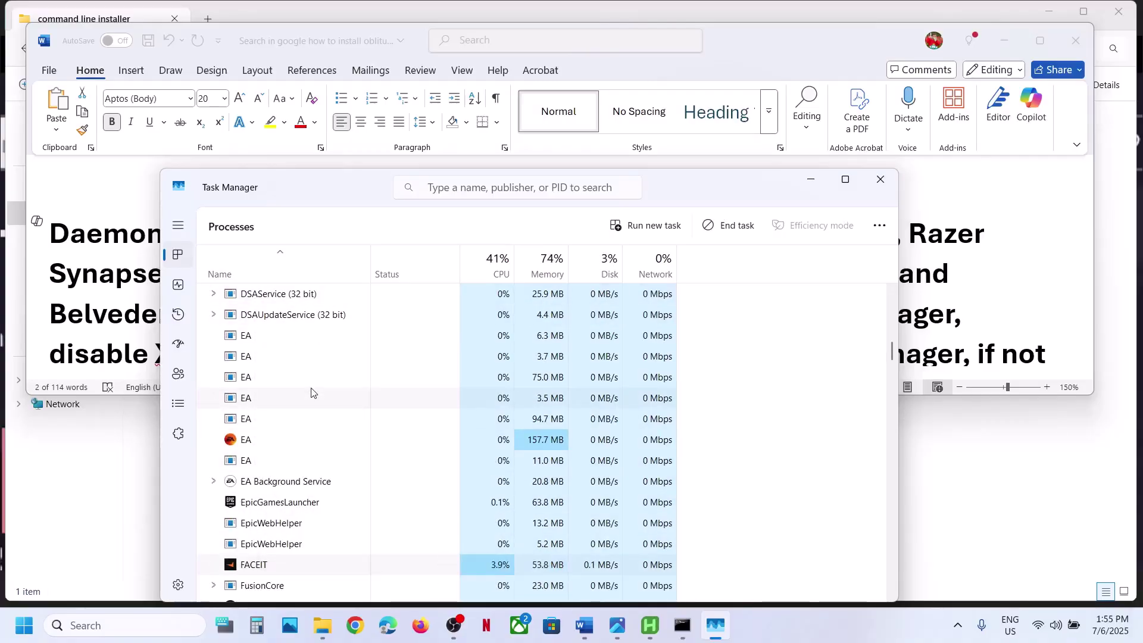
Mark Riot Vanguard and Logitech G Hub as the next apps in the notes.
click(132, 321)
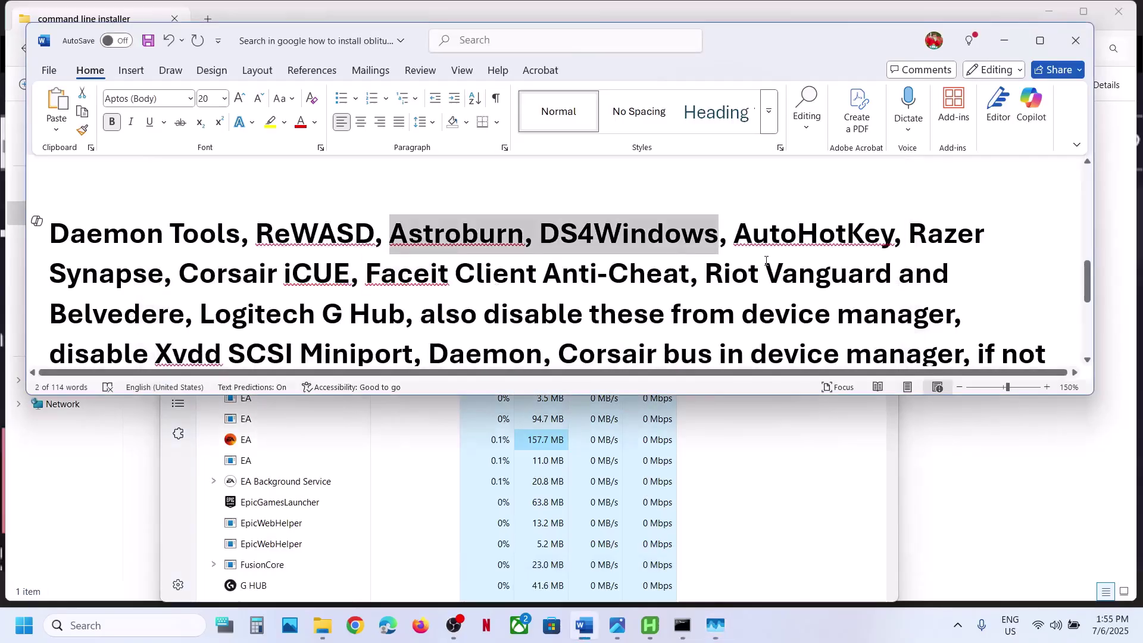
drag(726, 273, 841, 262)
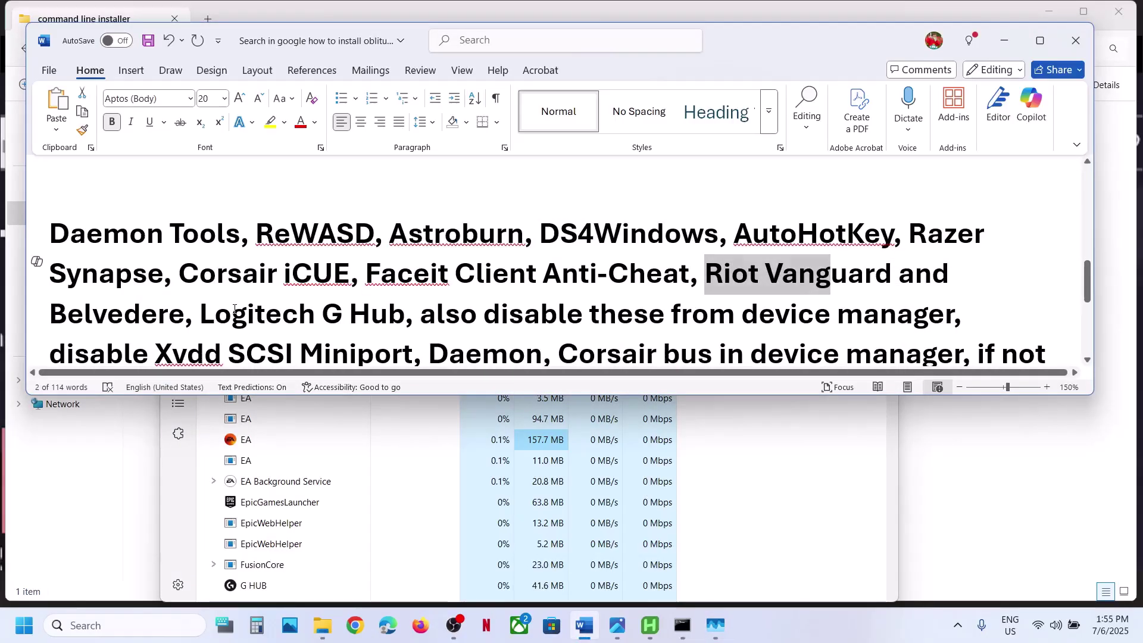
drag(235, 309, 448, 299)
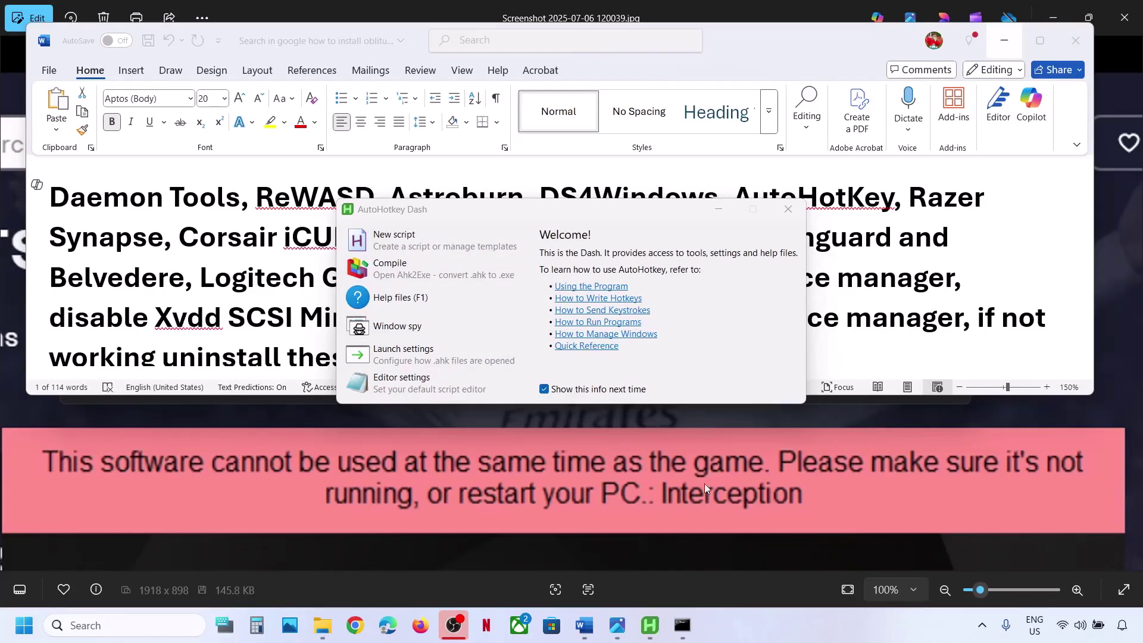
Close AutoHotkey Dash, check hidden tray icons, and reopen Task Manager from the taskbar.
click(788, 209)
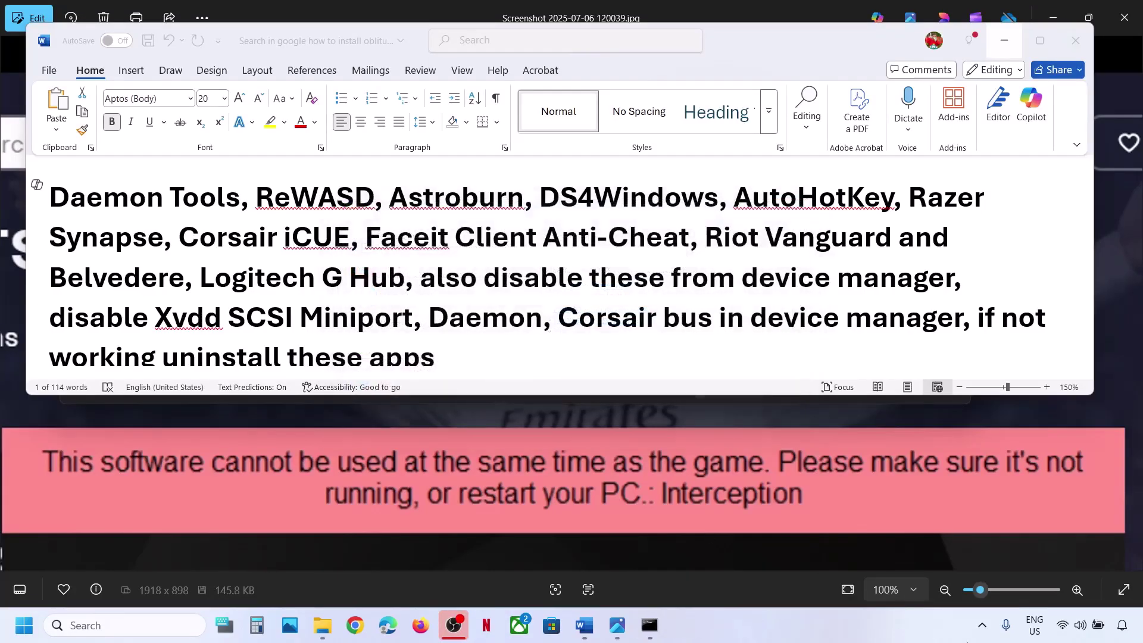
click(981, 631)
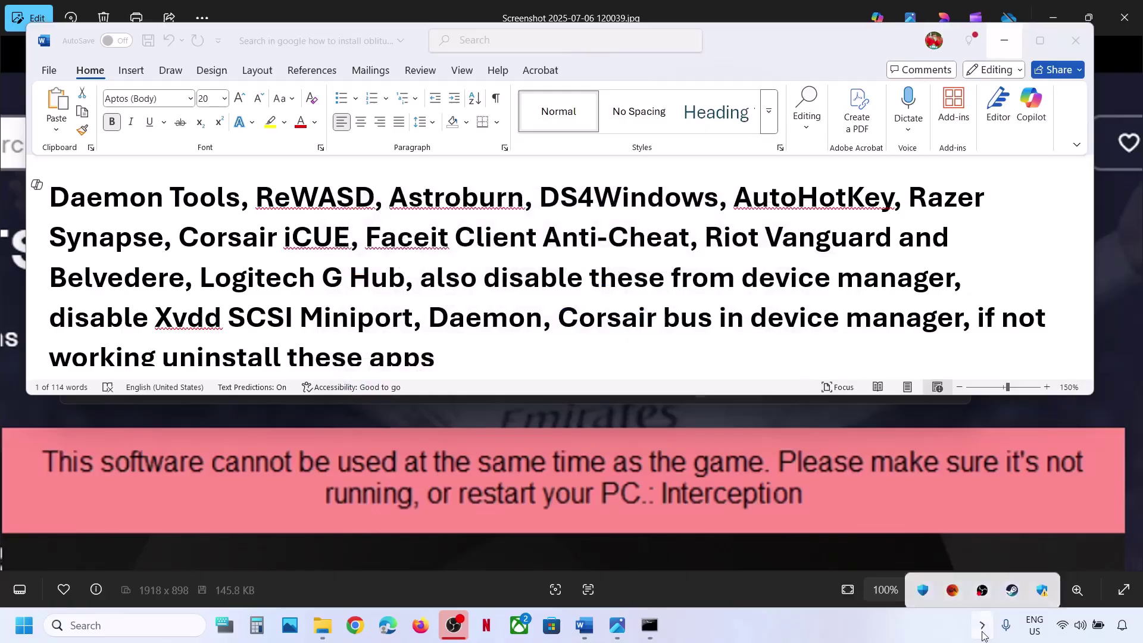
right_click(713, 609)
click(748, 570)
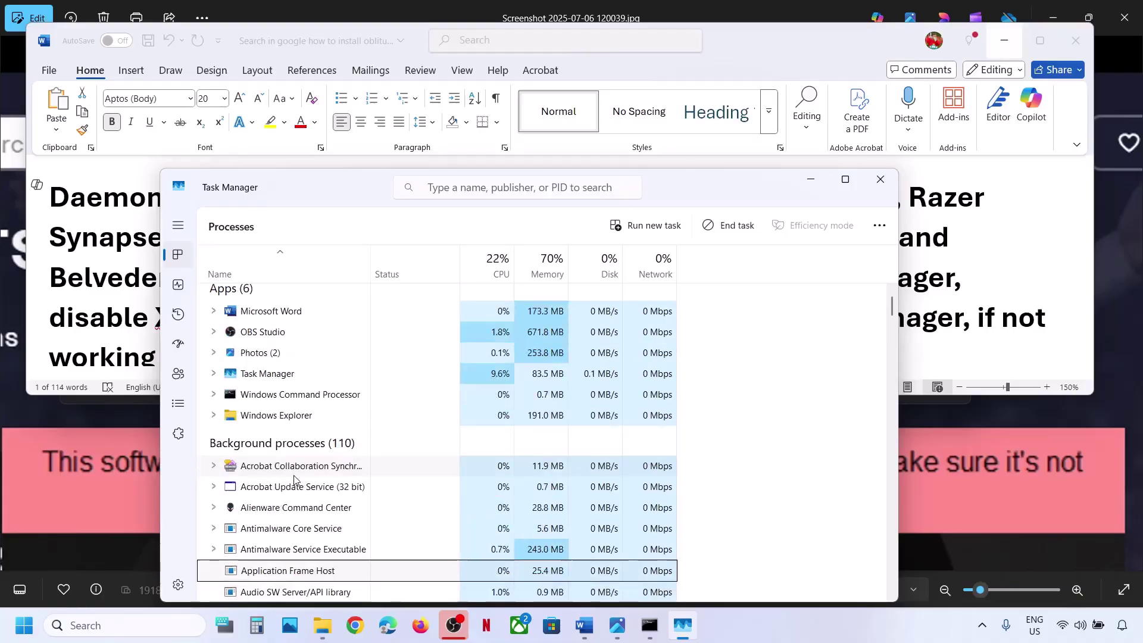
scroll(294, 479, down, 1)
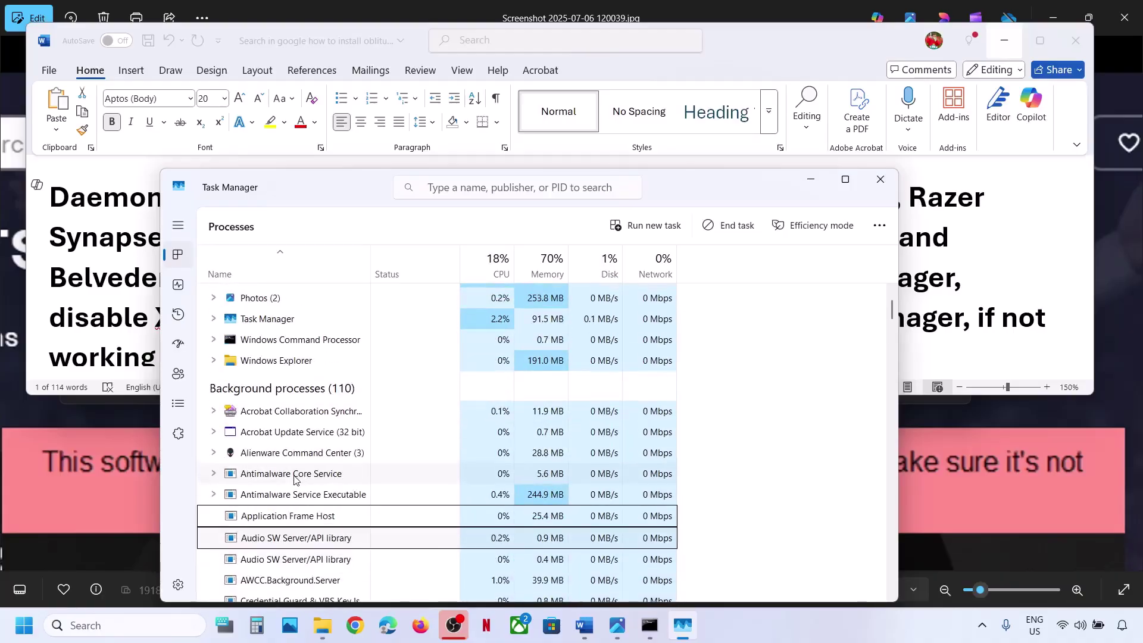
Close Task Manager and highlight AutoHotKey and the app list in the Word notes.
scroll(289, 551, down, 1)
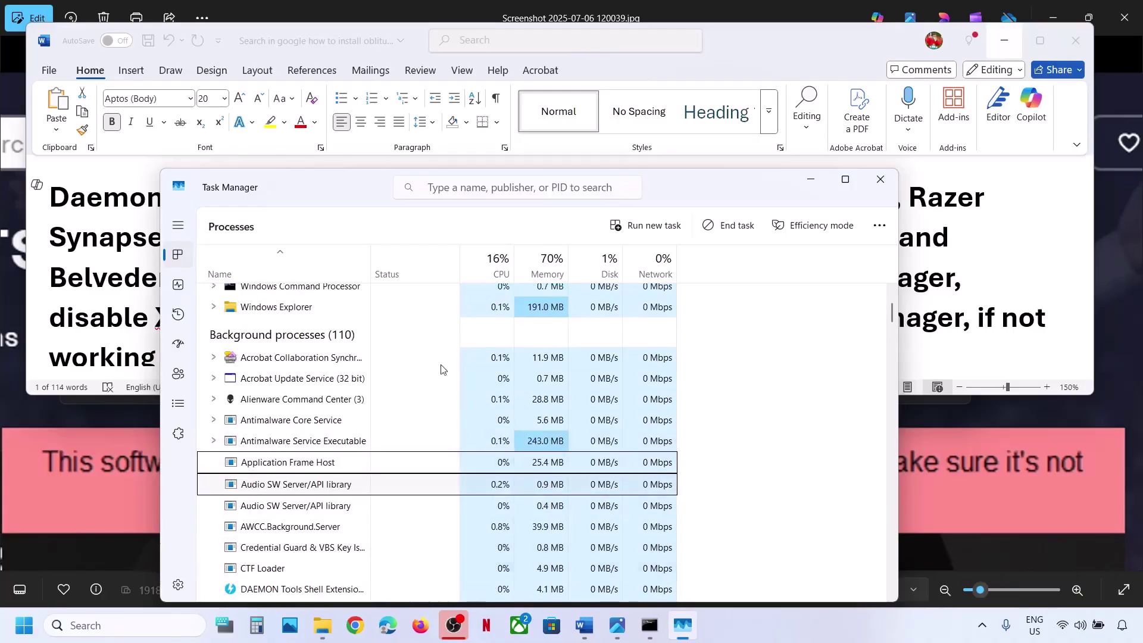
click(879, 182)
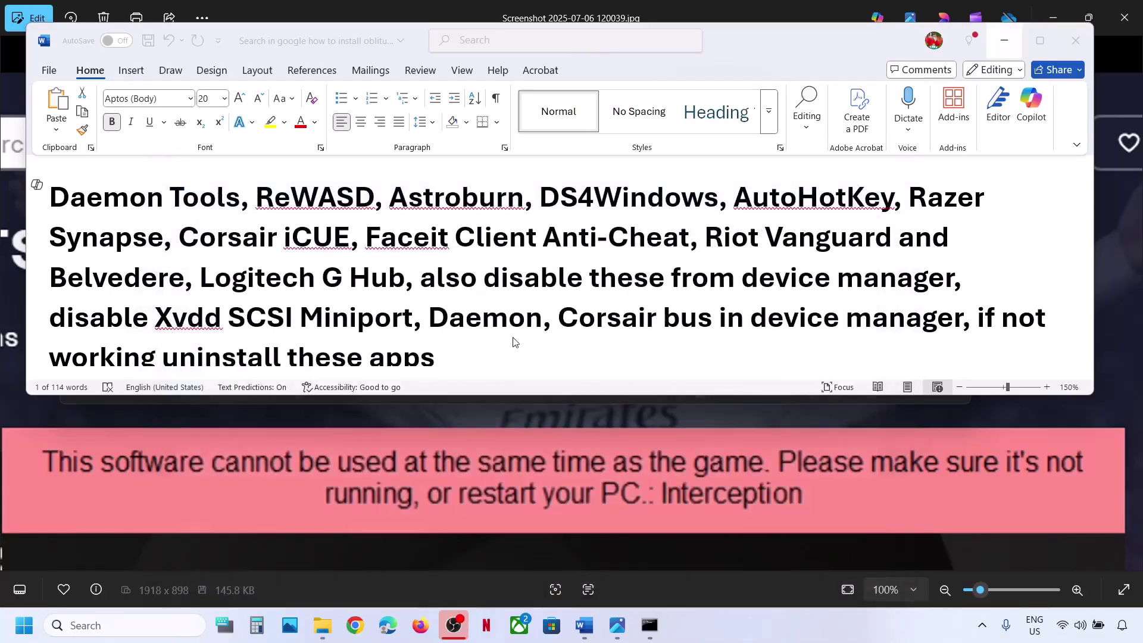
double_click(738, 213)
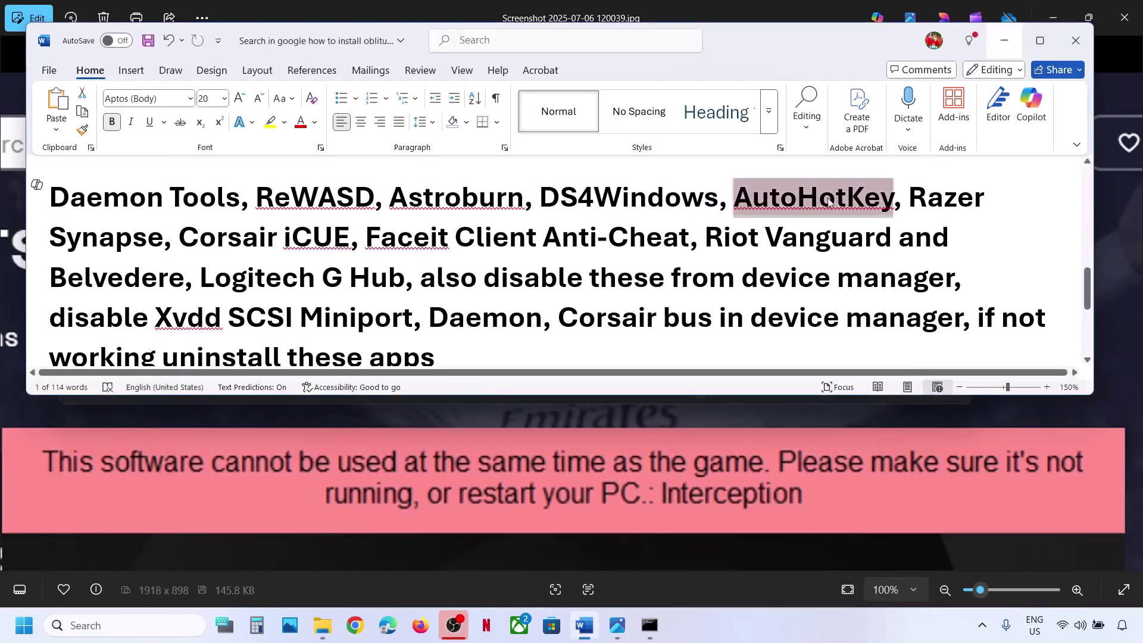
click(766, 626)
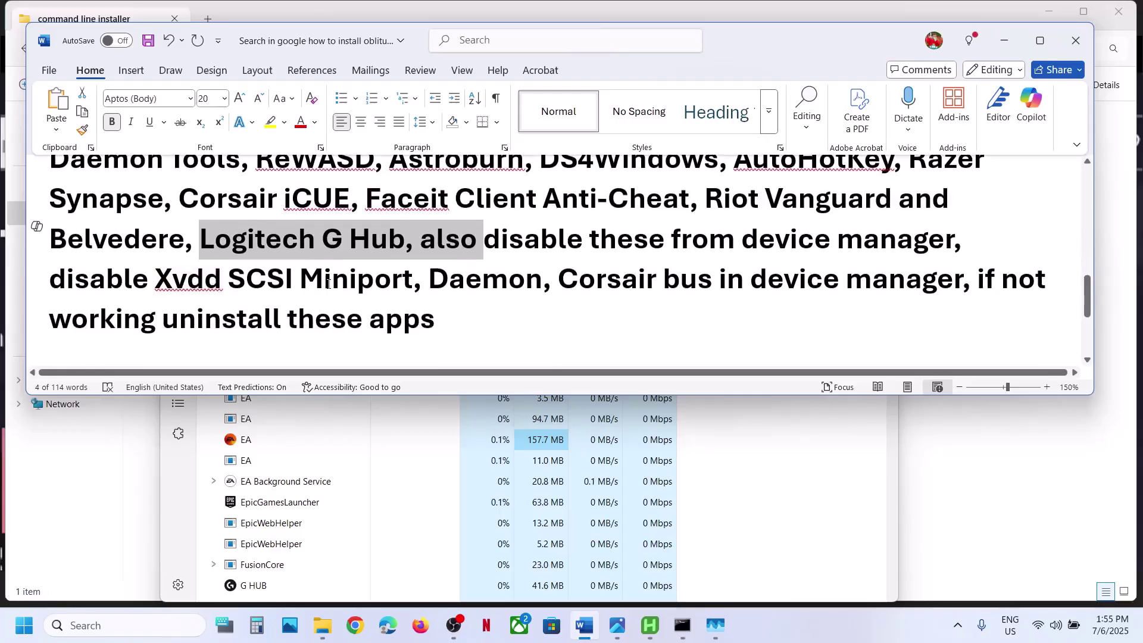
scroll(297, 280, up, 2)
drag(66, 266, 409, 340)
scroll(253, 296, down, 1)
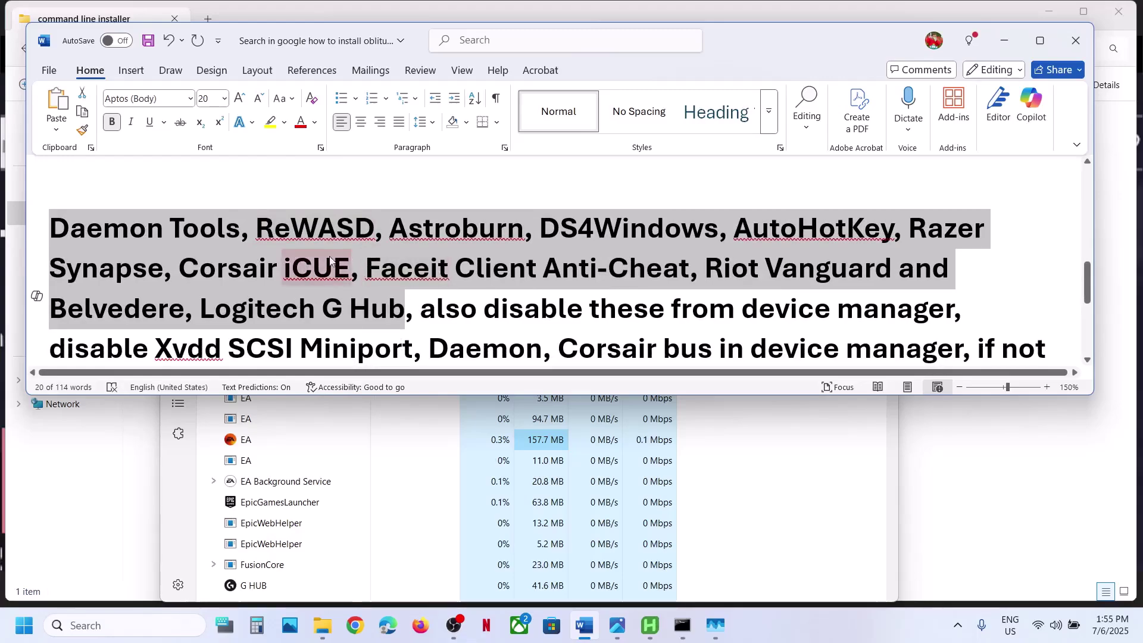
Open Device Manager from the Start button's right-click menu.
right_click(25, 637)
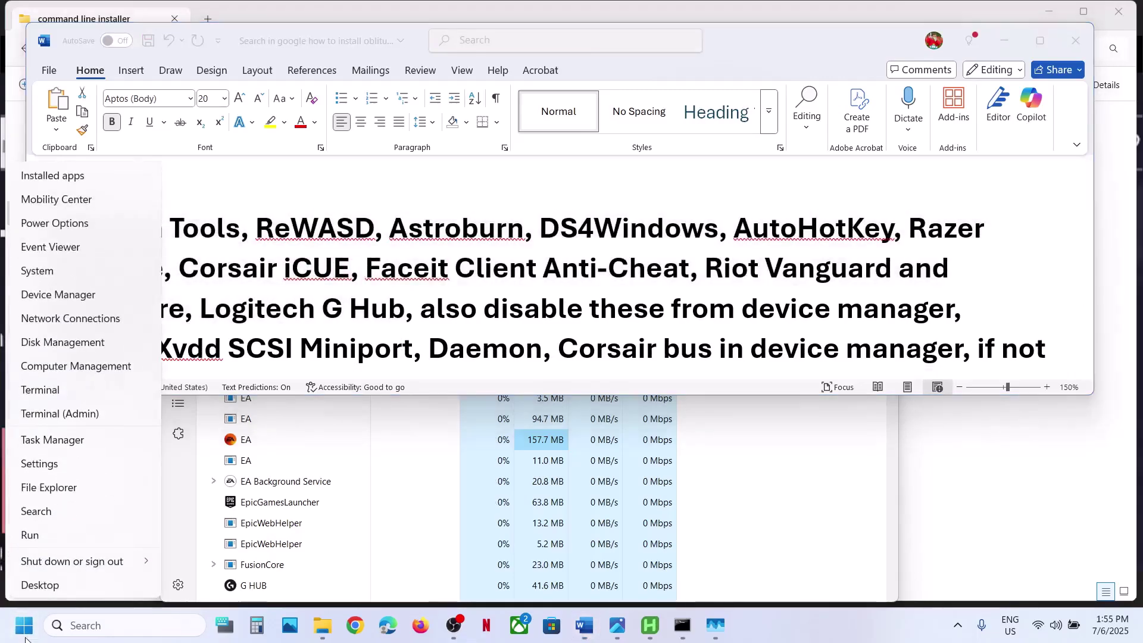
click(60, 295)
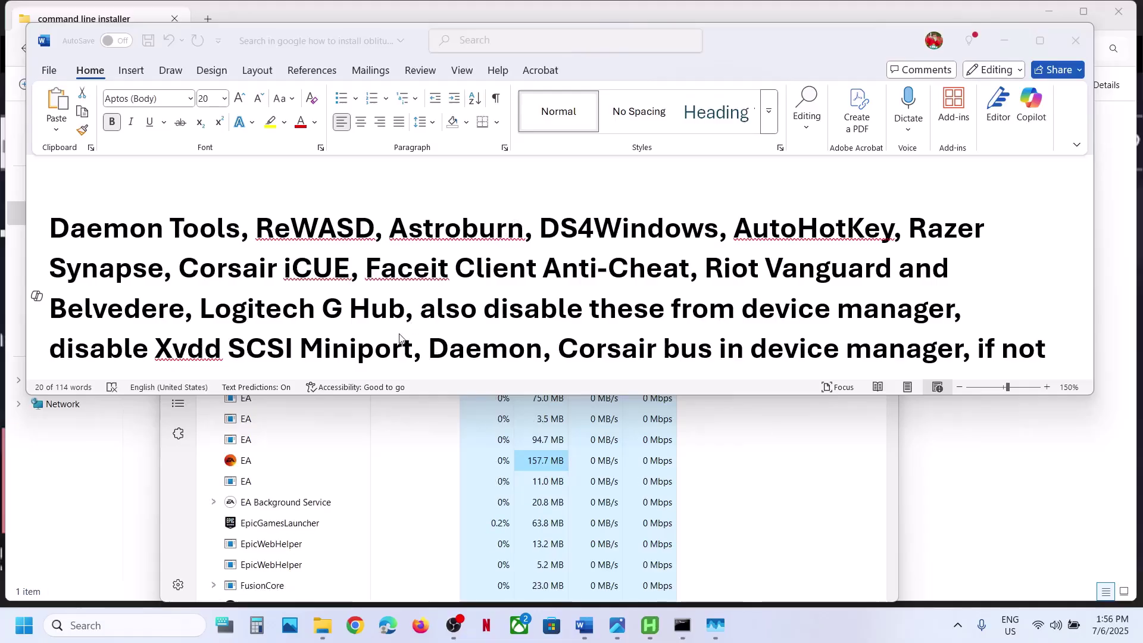
right_click(25, 635)
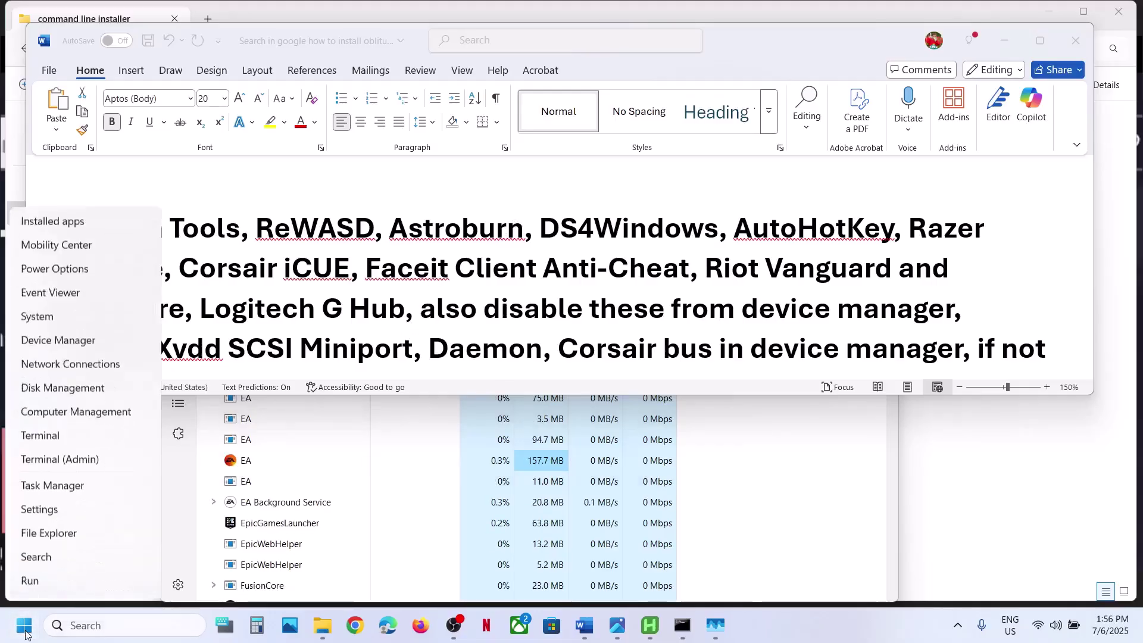
click(51, 292)
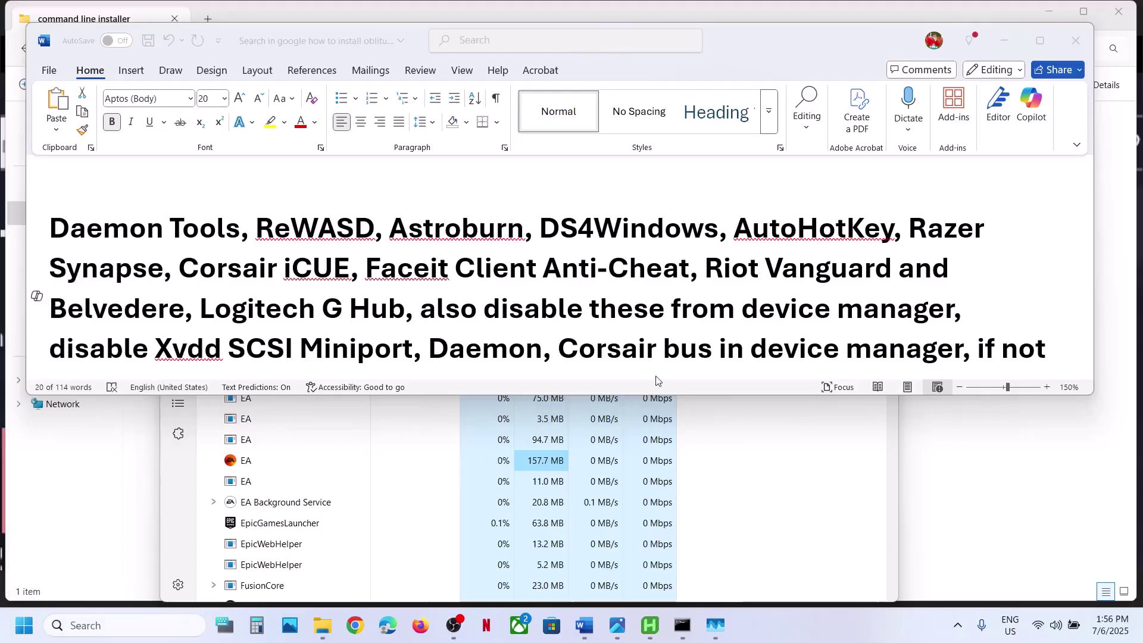
scroll(132, 277, down, 1)
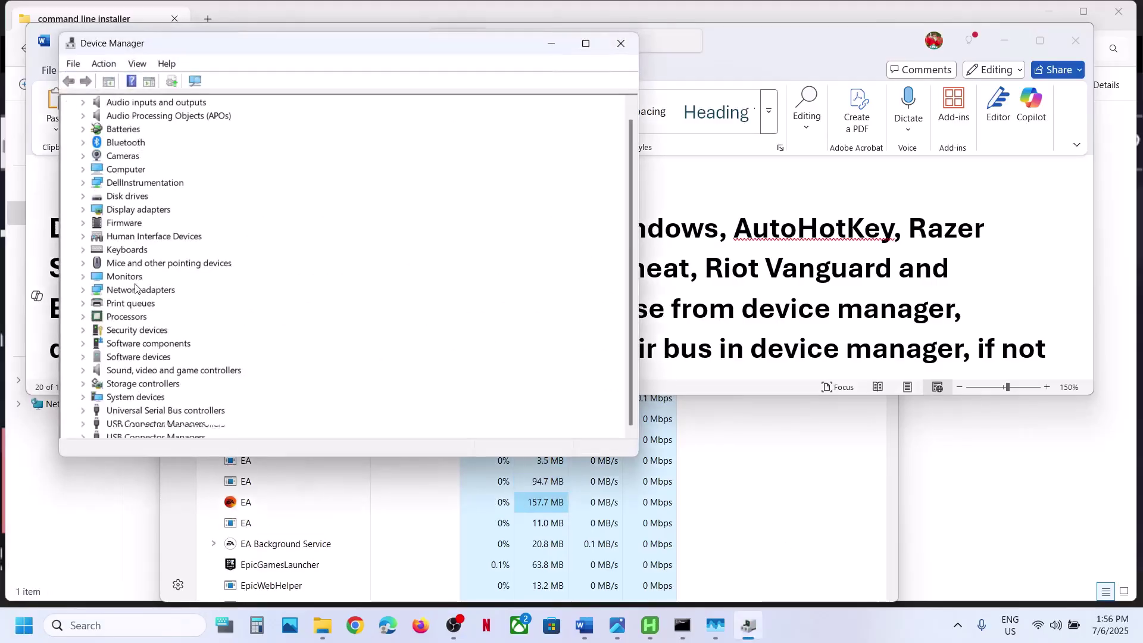
Under Storage controllers, disable the DAEMON Tools Lite Virtual SCSI Bus and confirm.
click(139, 372)
click(123, 385)
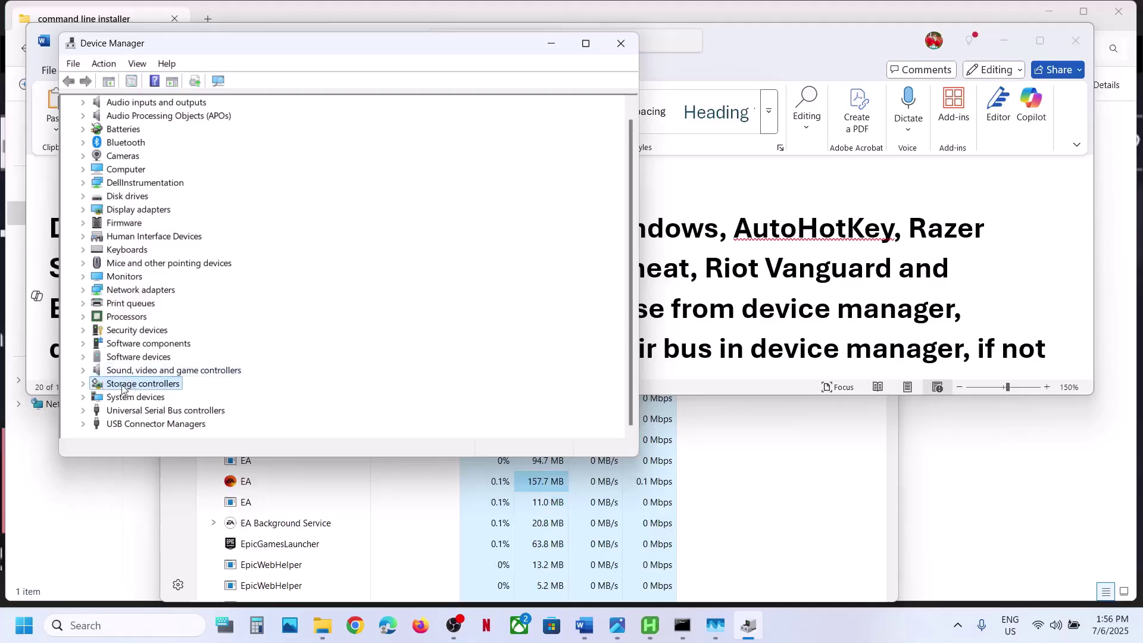
click(84, 385)
click(168, 385)
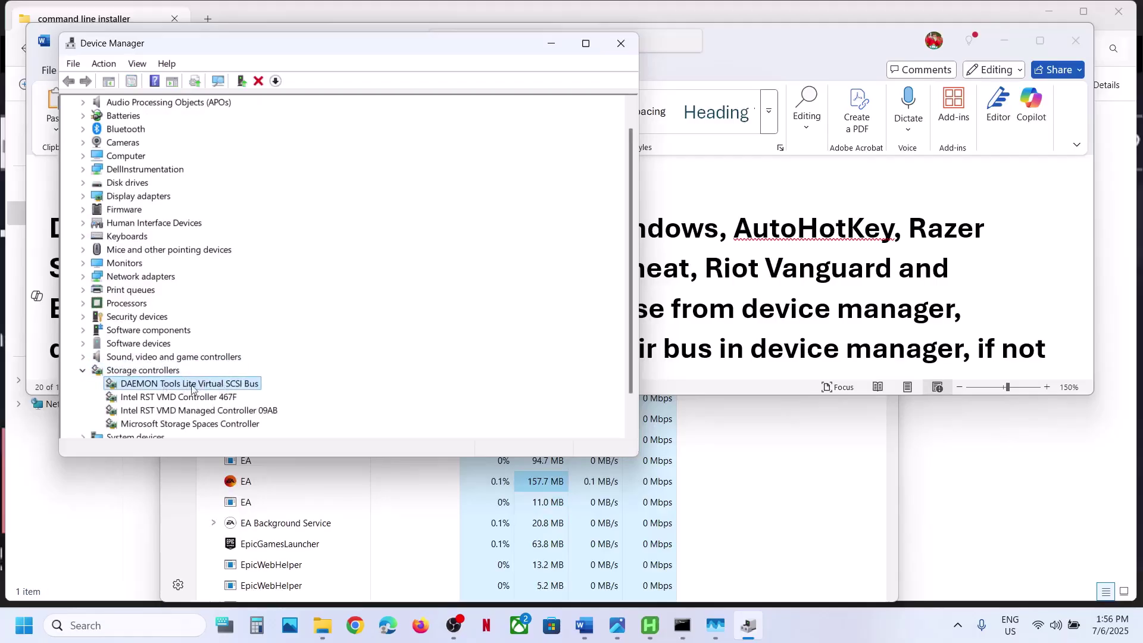
right_click(170, 387)
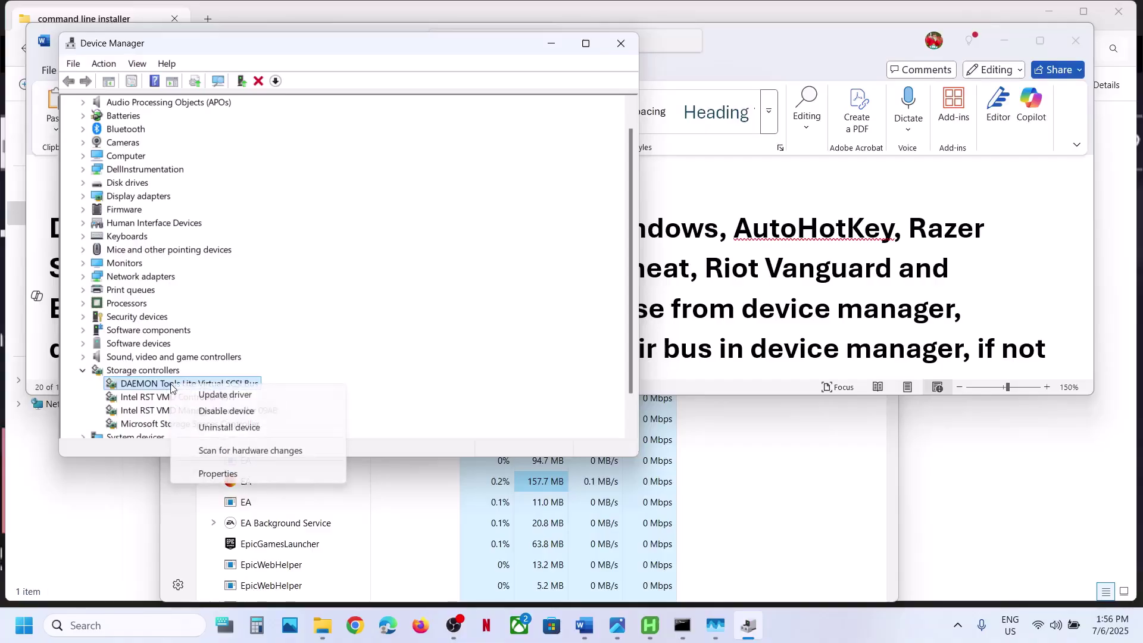
click(219, 411)
click(617, 330)
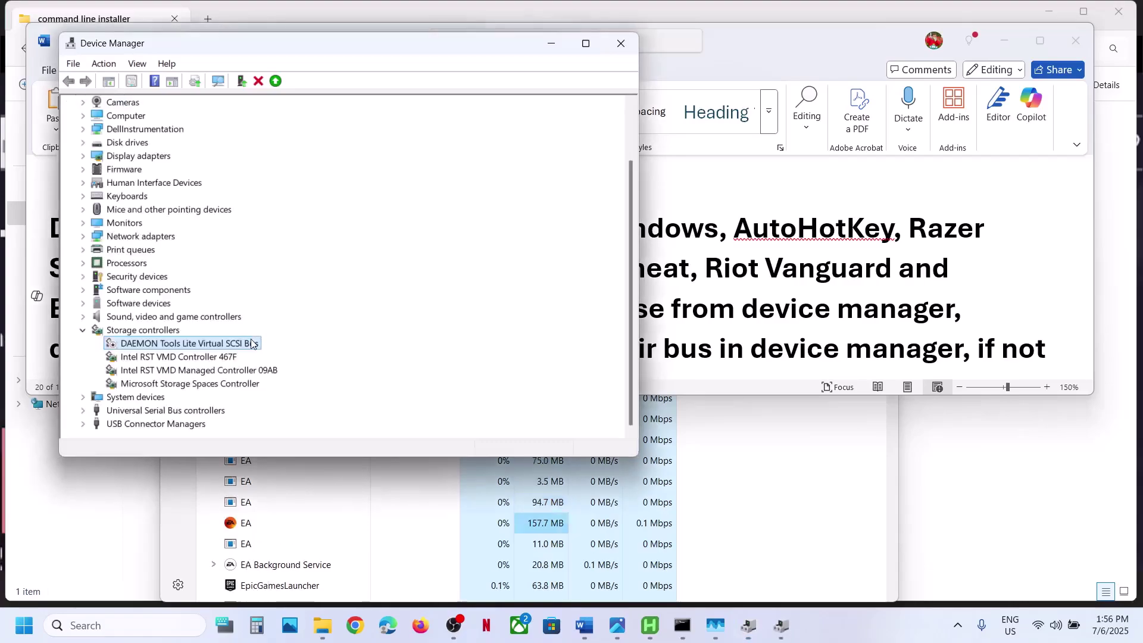
Disable the DAEMON Tools Lite Virtual USB Bus under Universal Serial Bus controllers, then minimize Device Manager.
click(84, 410)
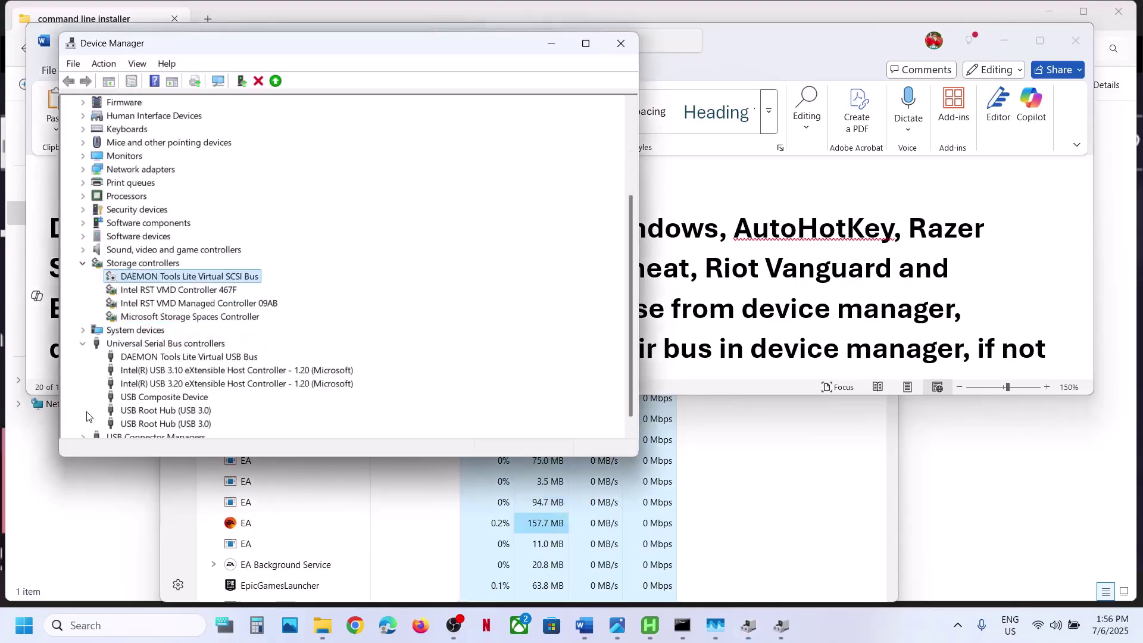
click(173, 357)
right_click(172, 357)
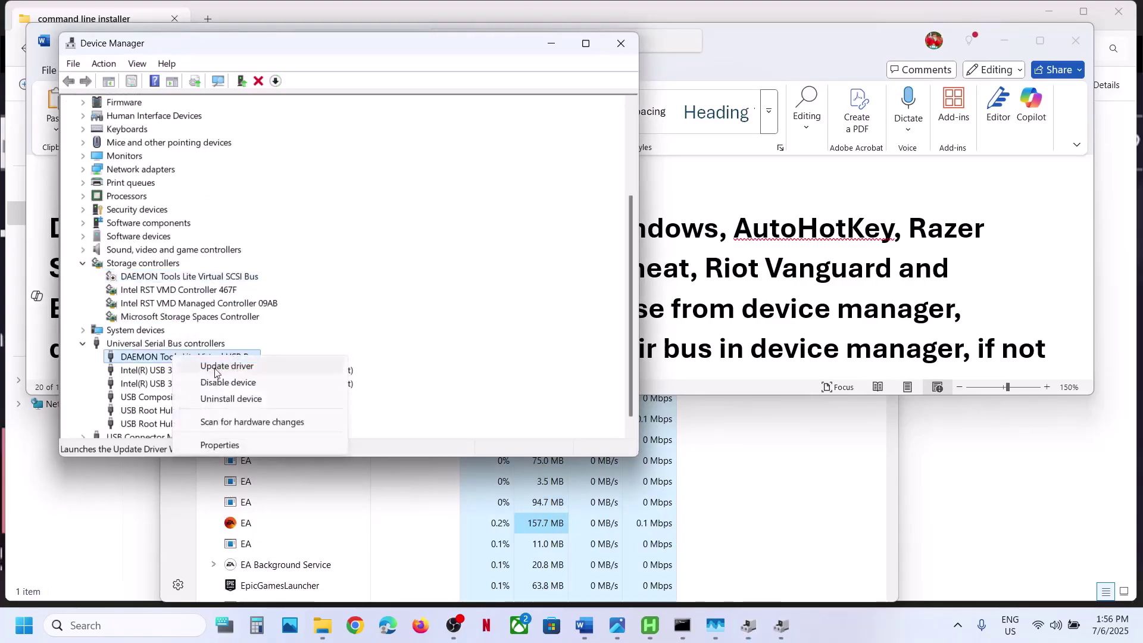
click(221, 382)
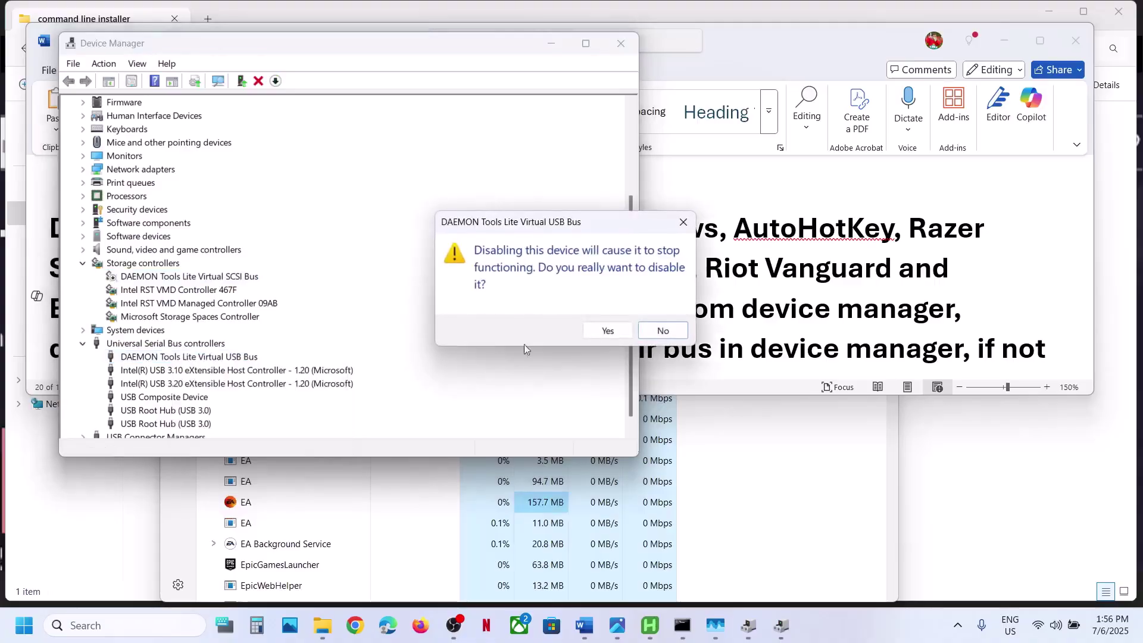
click(589, 334)
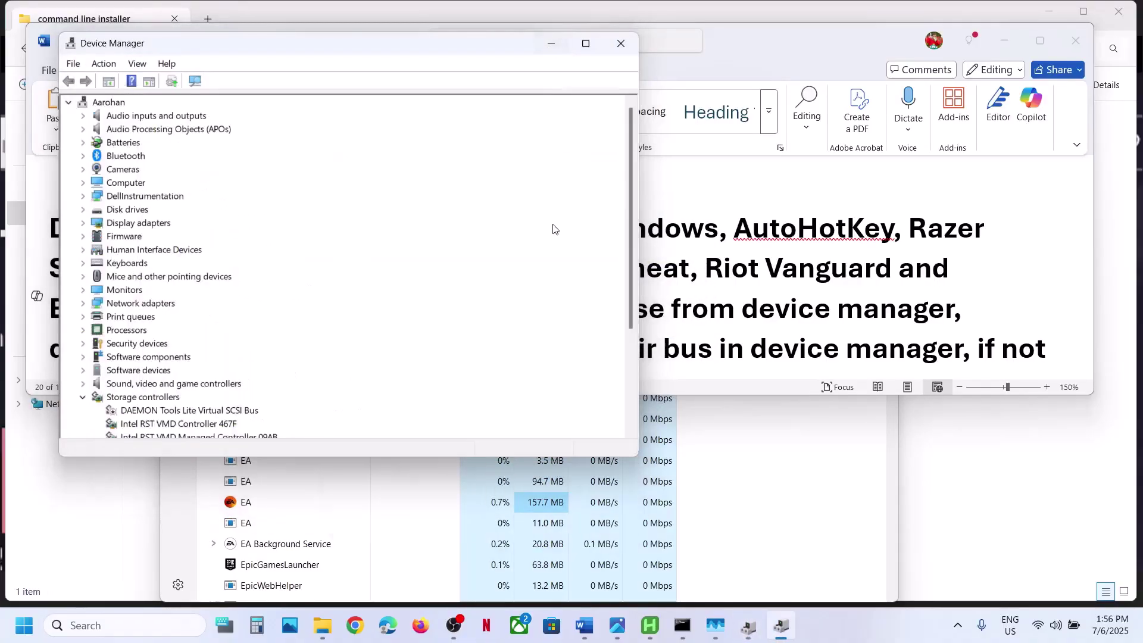
click(545, 47)
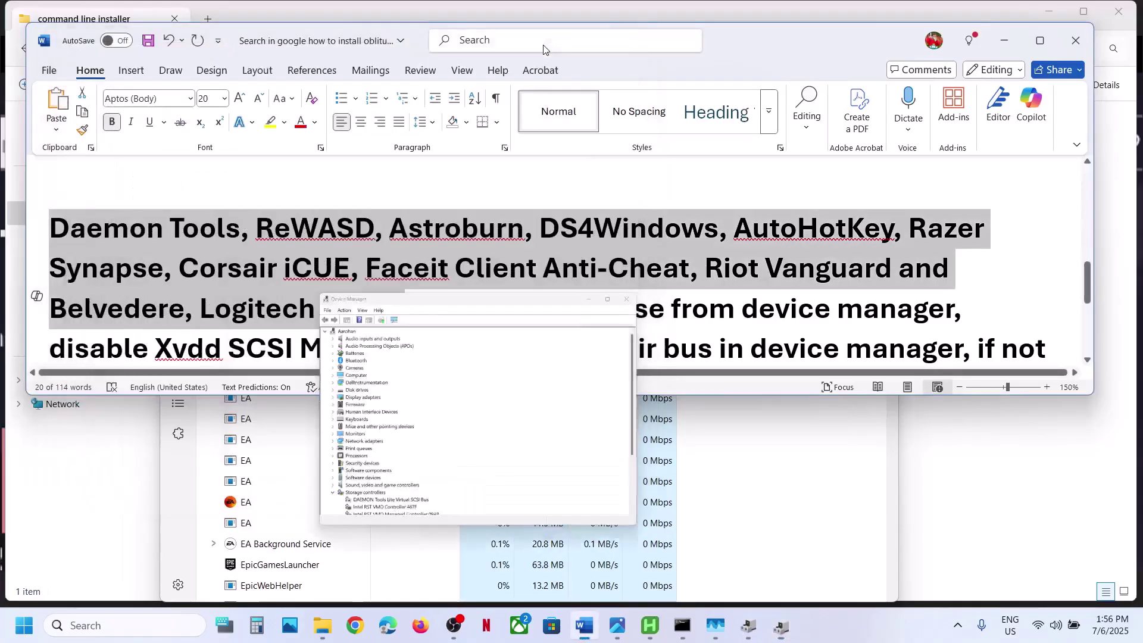
Highlight the Daemon Tools–Logitech G Hub list, Xvdd SCSI Miniport and the uninstall note, then reveal hidden tray icons.
scroll(529, 266, down, 1)
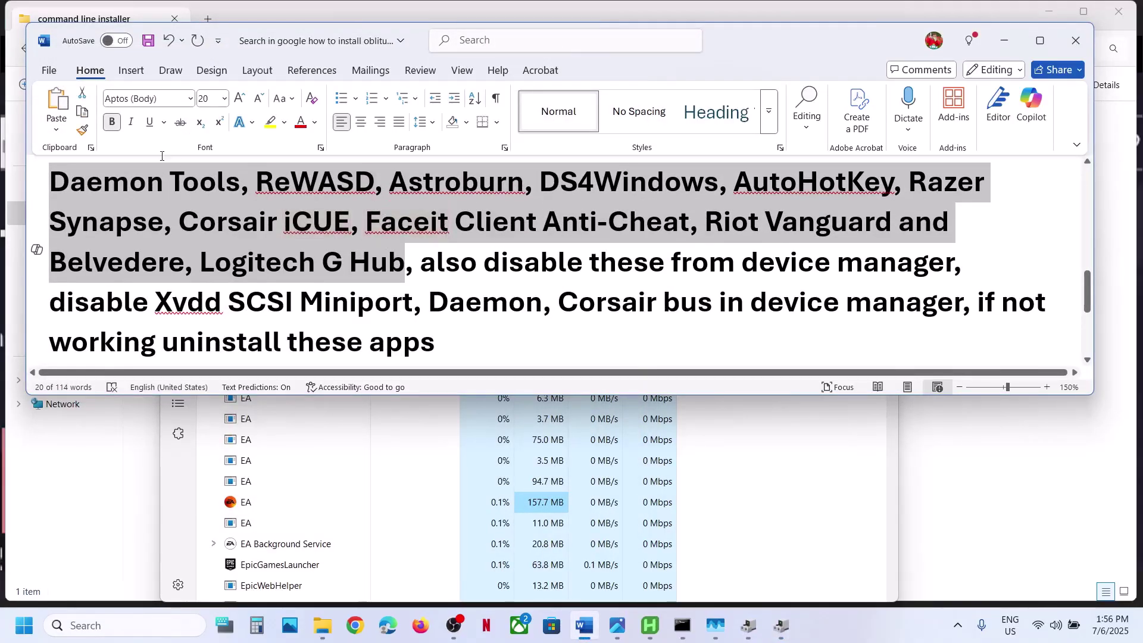
drag(52, 189, 406, 264)
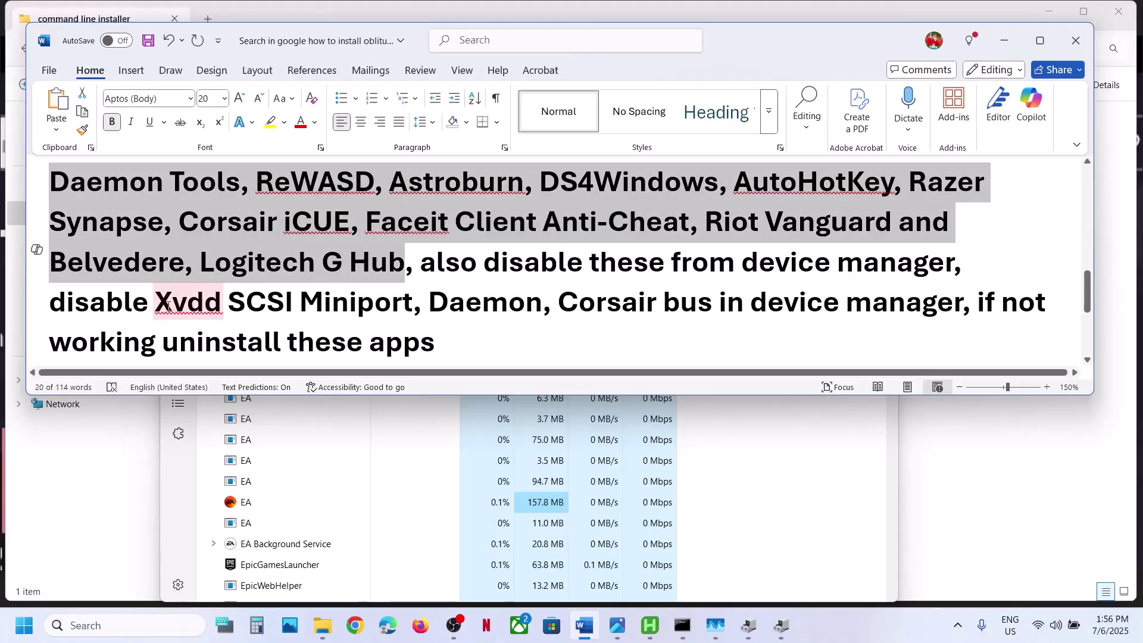
drag(159, 307, 344, 304)
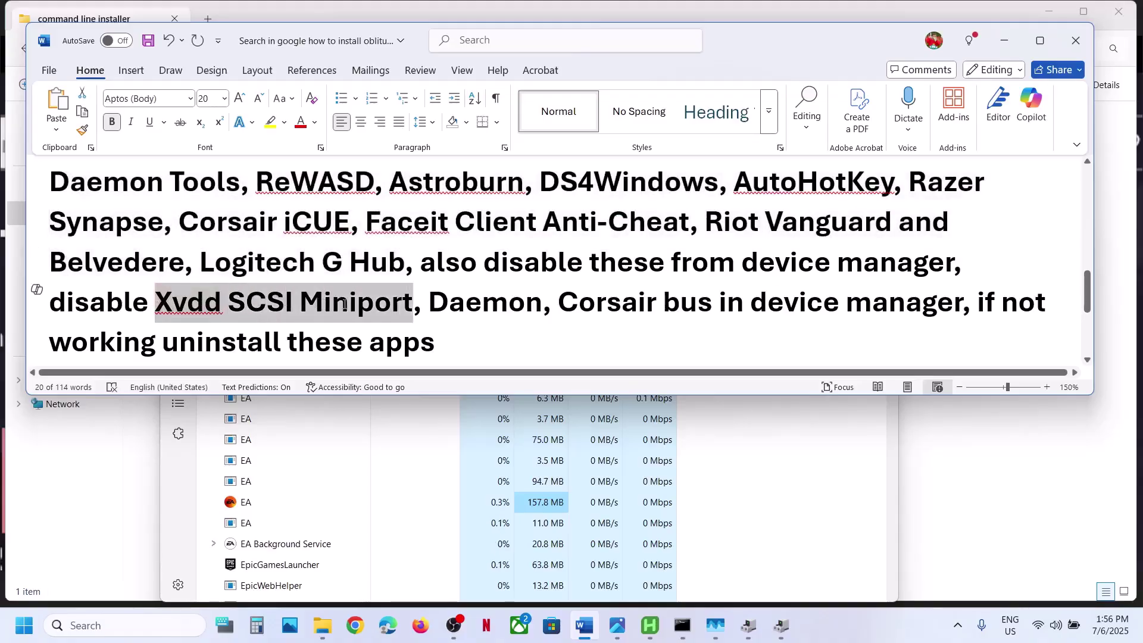
drag(449, 304, 961, 306)
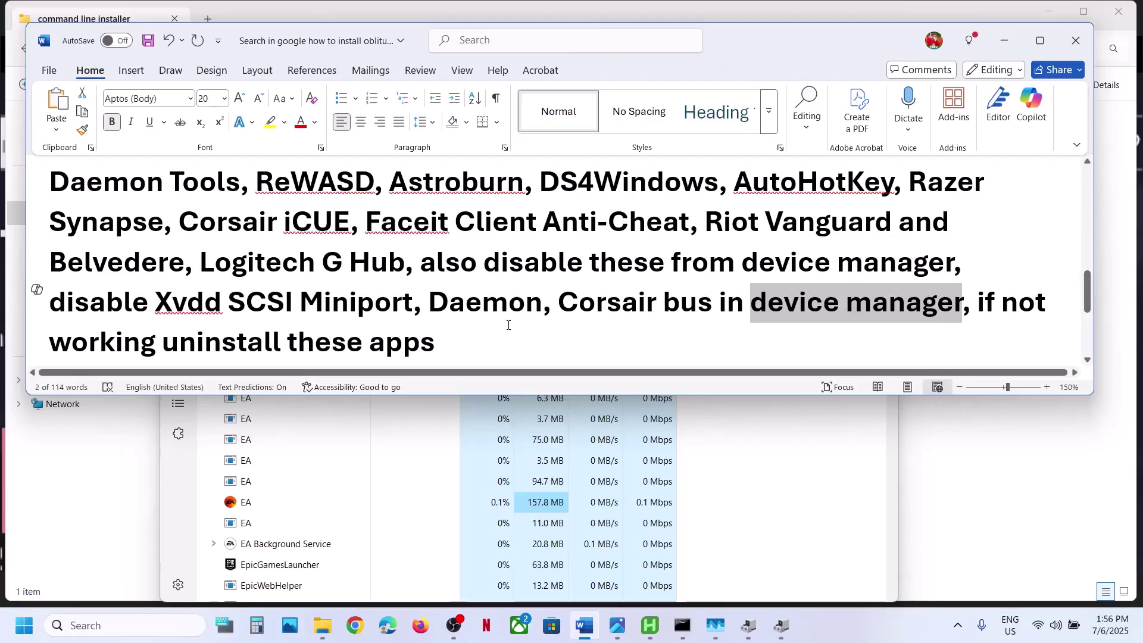
click(822, 315)
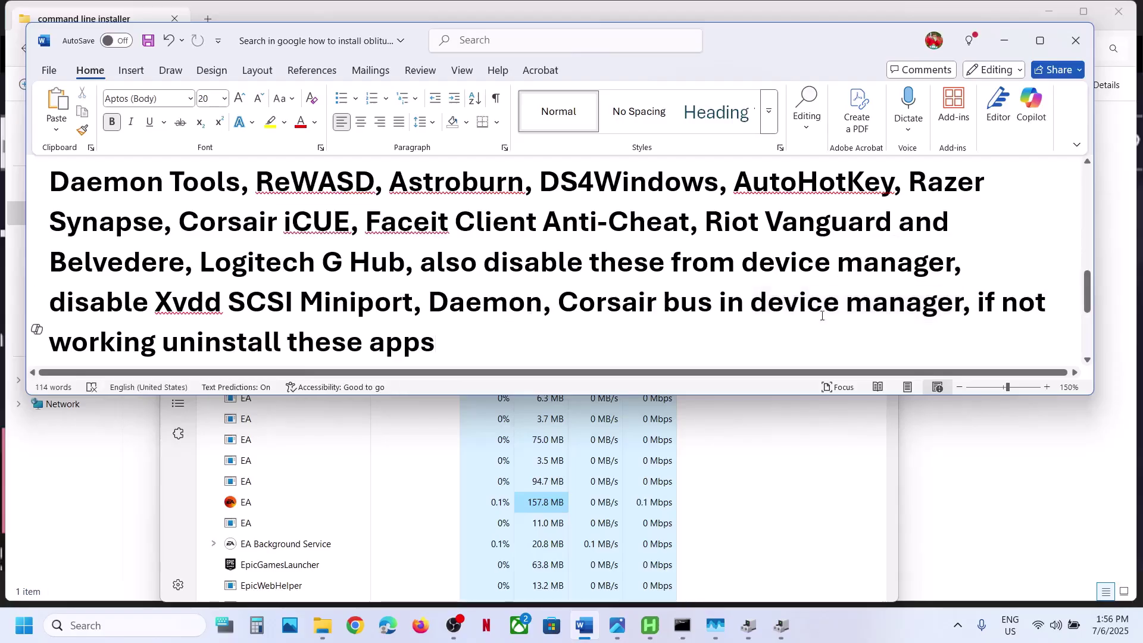
drag(976, 302, 439, 341)
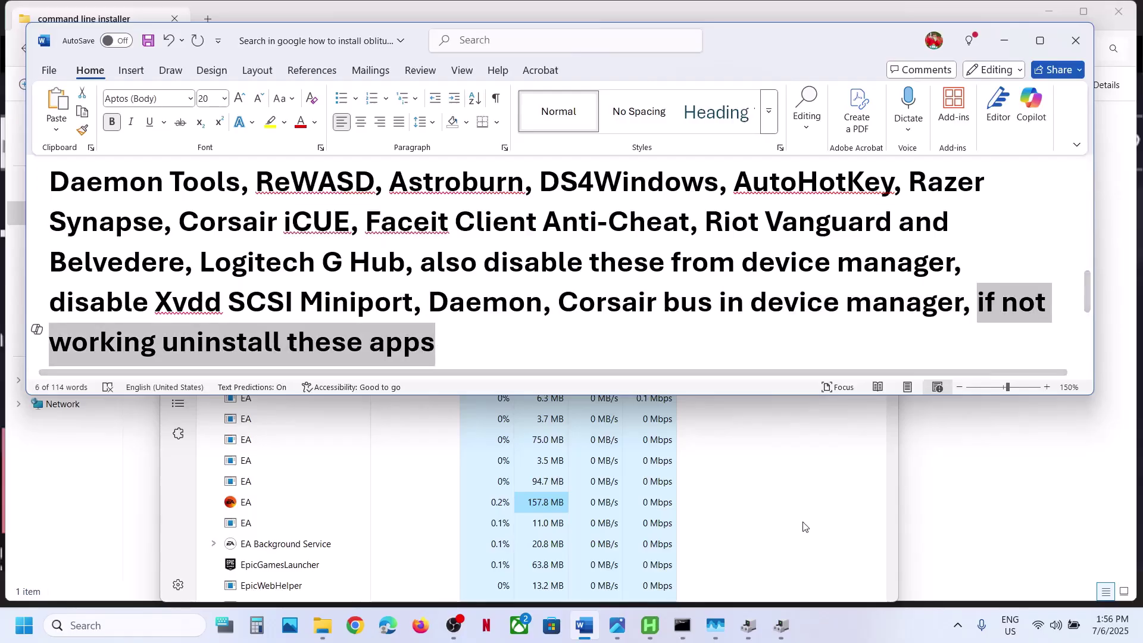
click(958, 624)
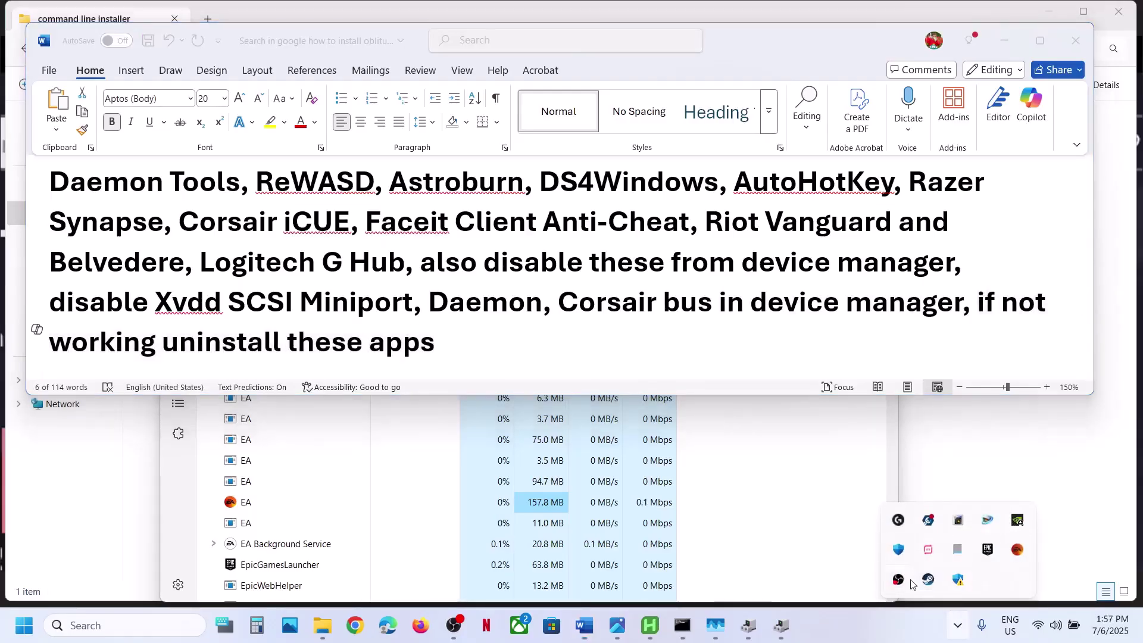
Quit Logitech G HUB, Canon IJ Network Scanner Selector EX2, Quick Menu and the pink tray app.
right_click(898, 525)
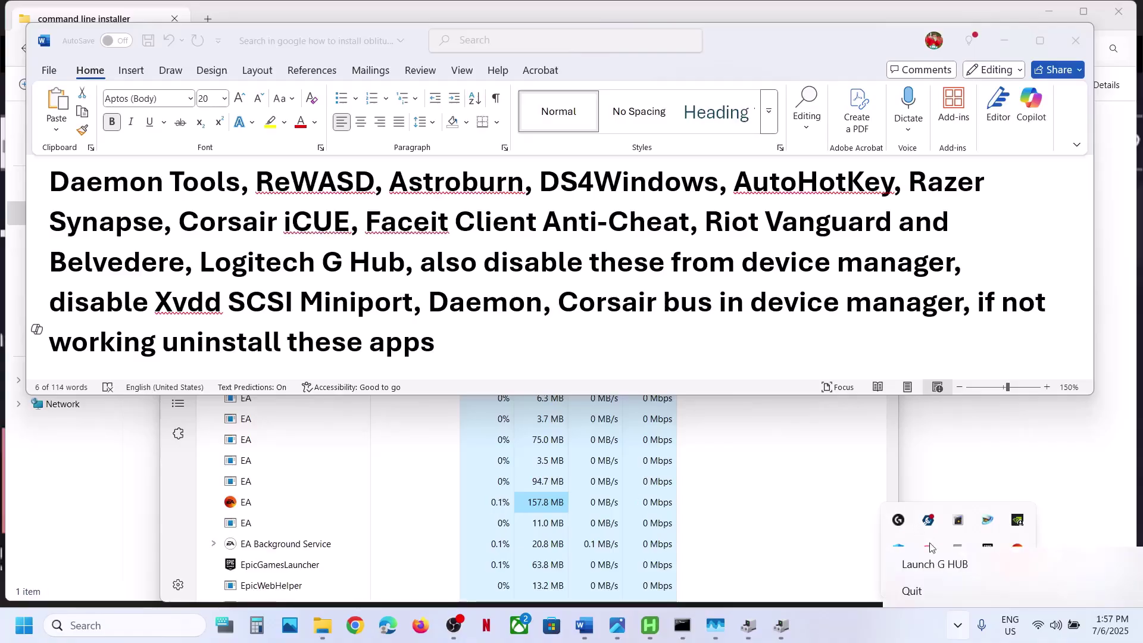
click(920, 592)
right_click(959, 529)
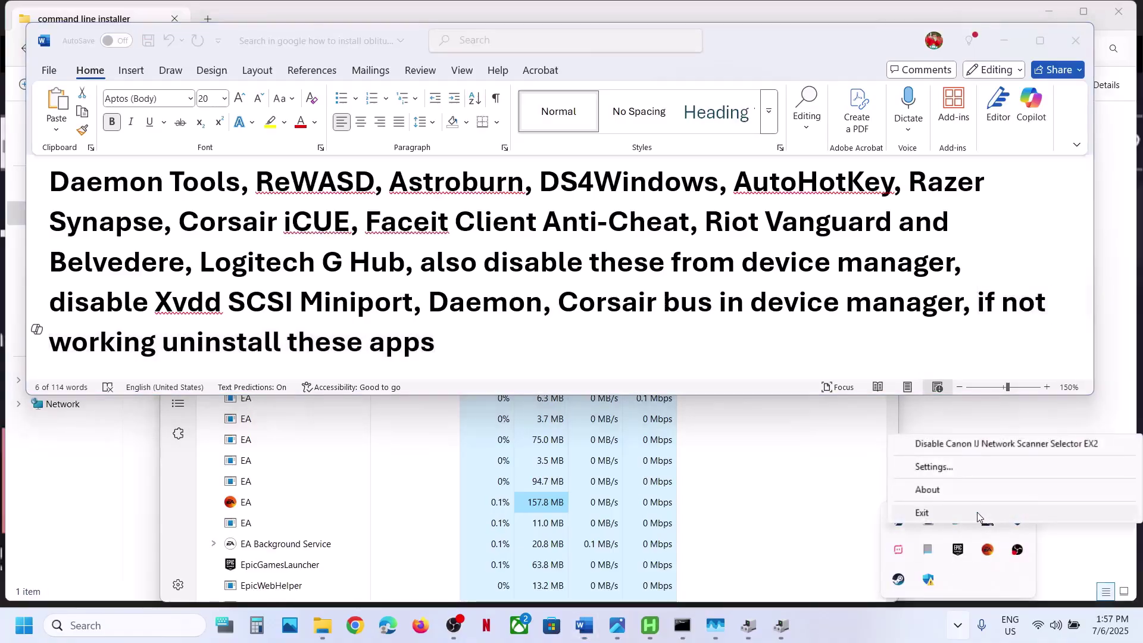
click(977, 512)
right_click(933, 525)
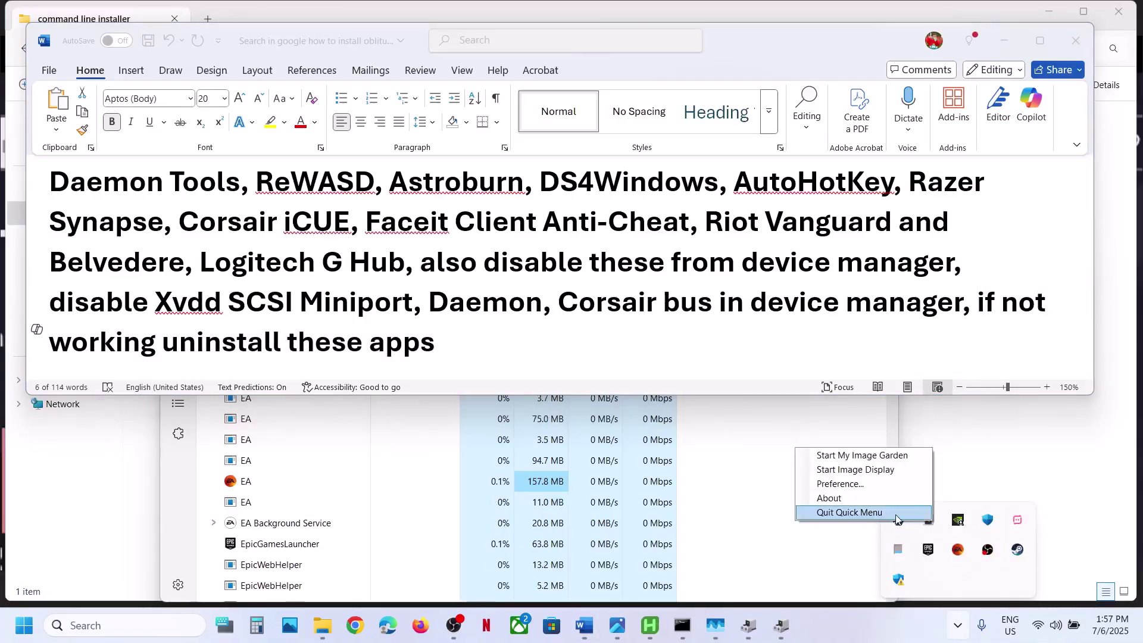
click(925, 512)
right_click(982, 555)
click(1008, 539)
right_click(900, 553)
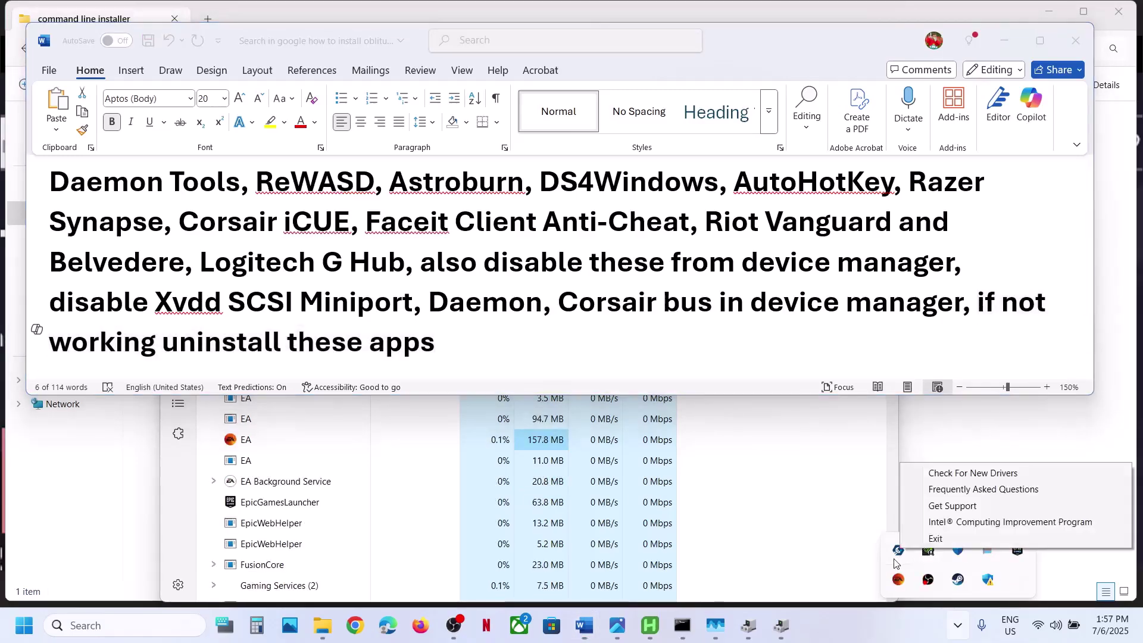
click(935, 540)
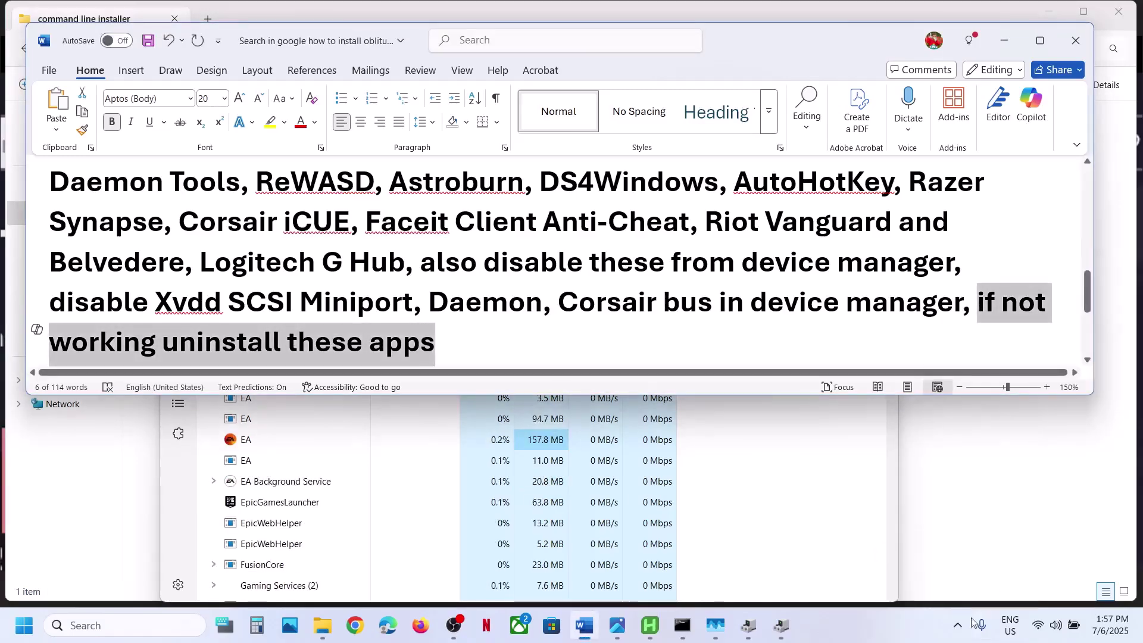
Highlight the notes about unused apps, ending services in Task Manager, and the VLC Codec app list.
scroll(518, 354, down, 3)
scroll(518, 354, down, 2)
drag(319, 248, 629, 250)
drag(707, 241, 654, 324)
click(588, 282)
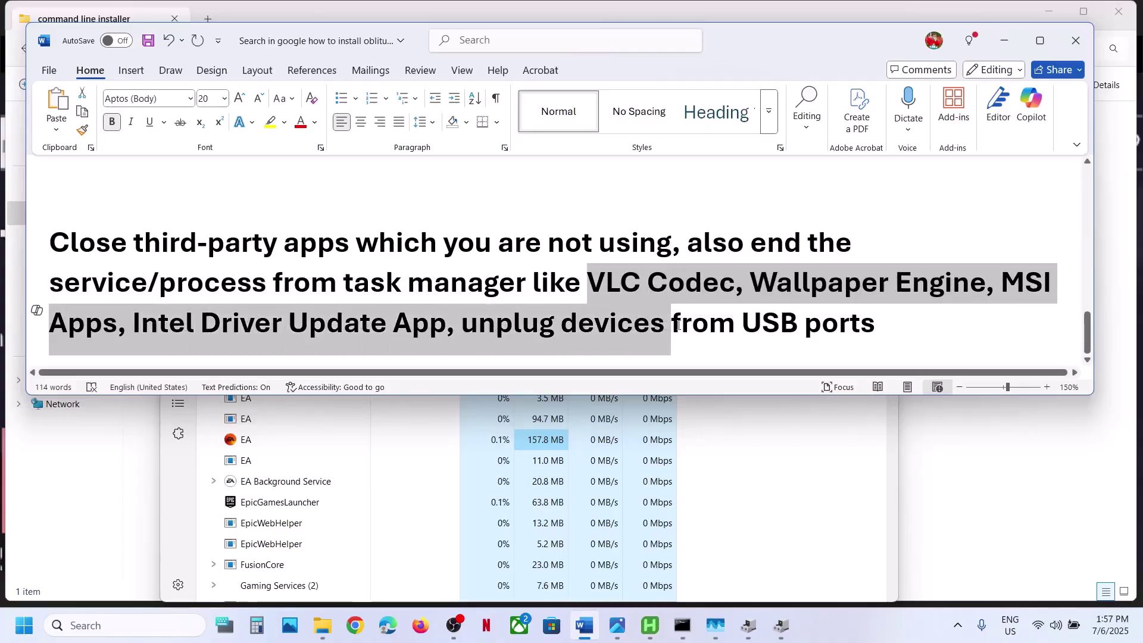
click(682, 324)
drag(887, 325, 228, 251)
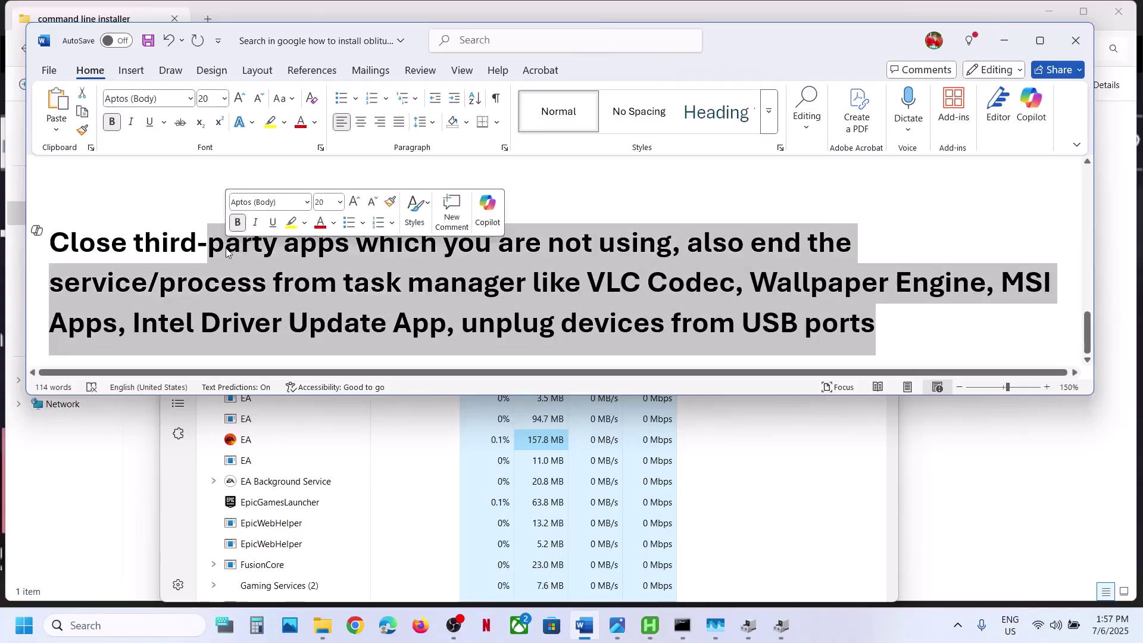
Scroll back up the notes and bring up the Security Violation screenshot in Photos.
scroll(227, 248, up, 3)
scroll(227, 249, up, 10)
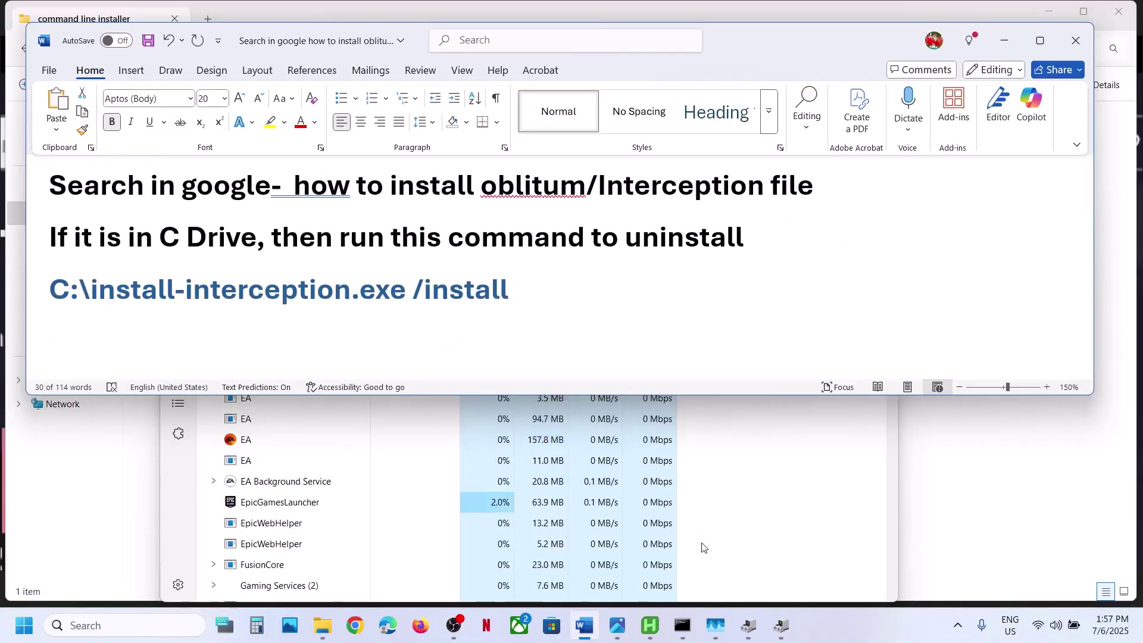
mouse_move(683, 627)
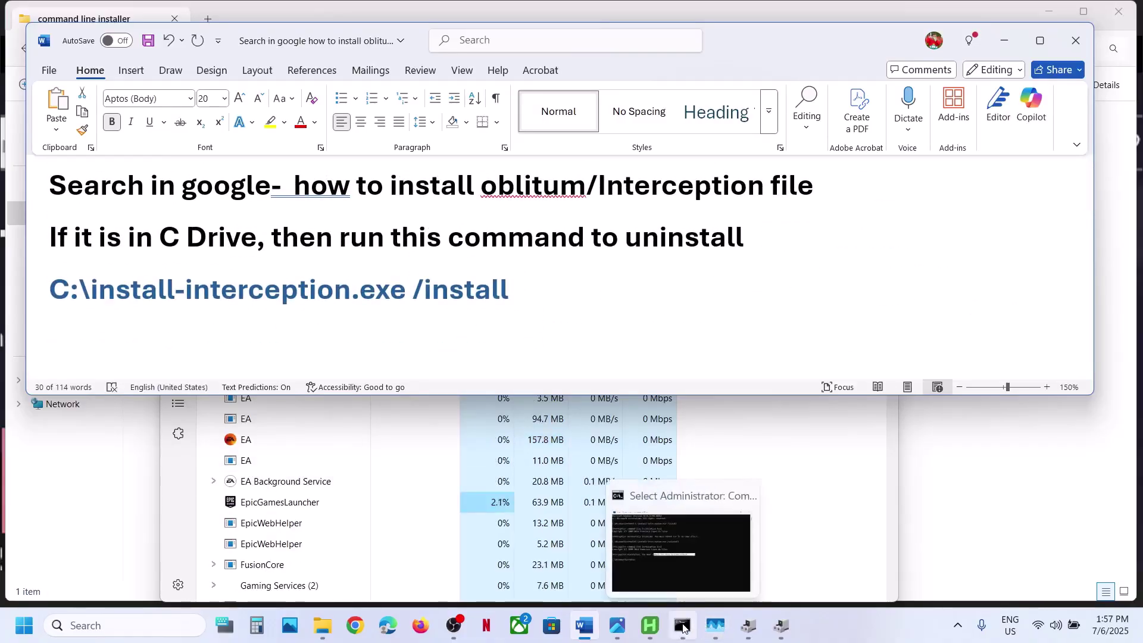
click(616, 625)
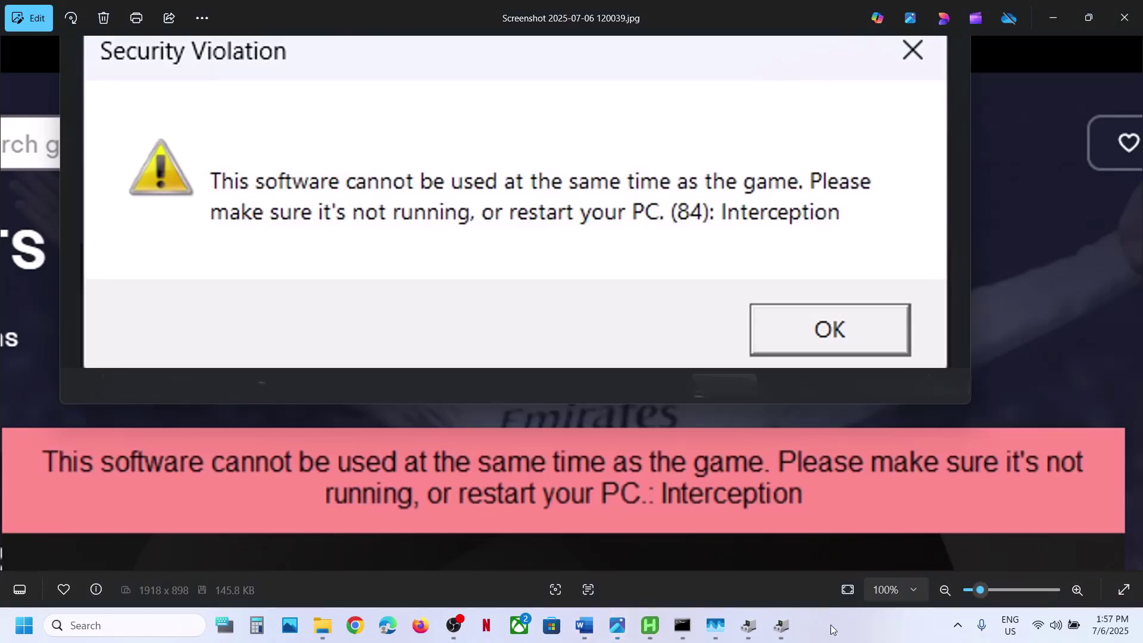